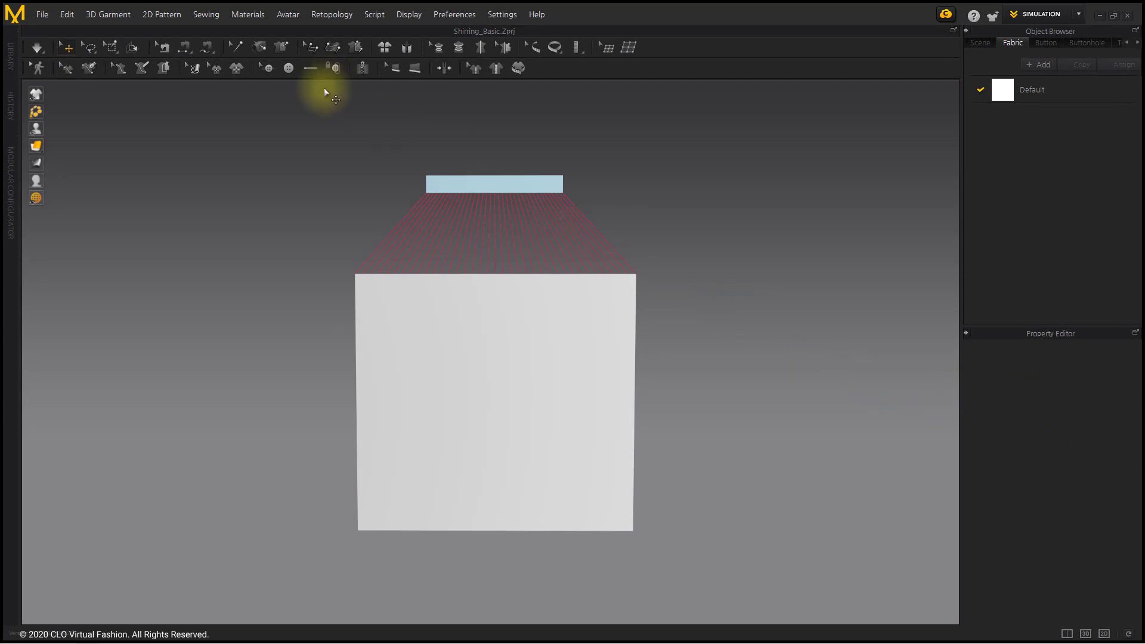
Step: Simulate the skirt into gathers under the waistband and display its fabric as a mesh wireframe
click(37, 47)
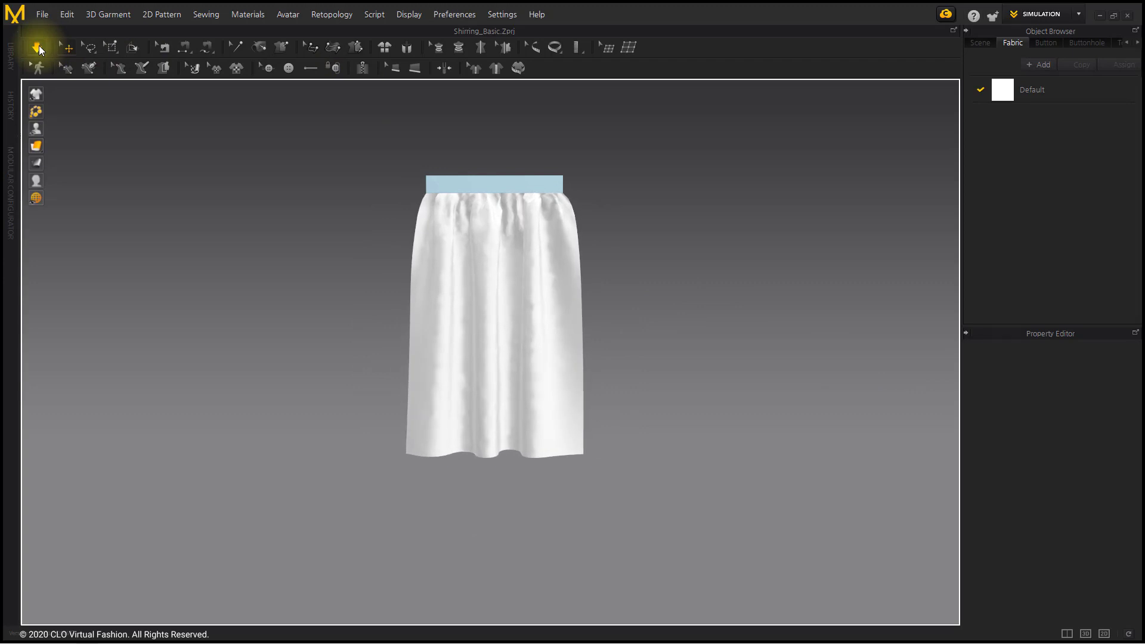
mouse_move(37, 151)
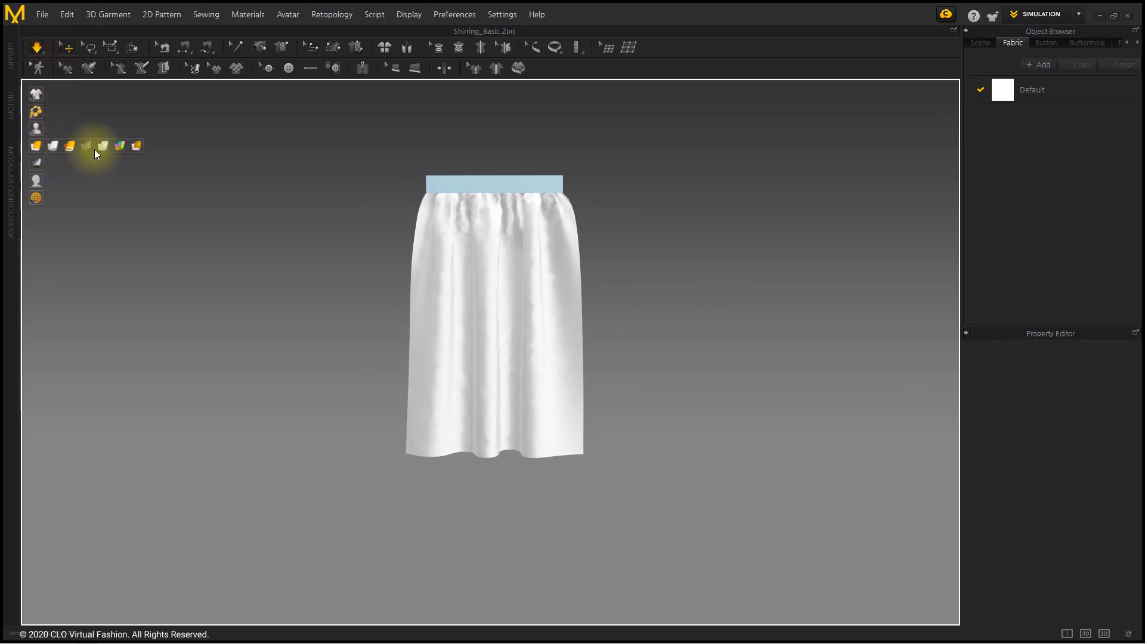
click(139, 145)
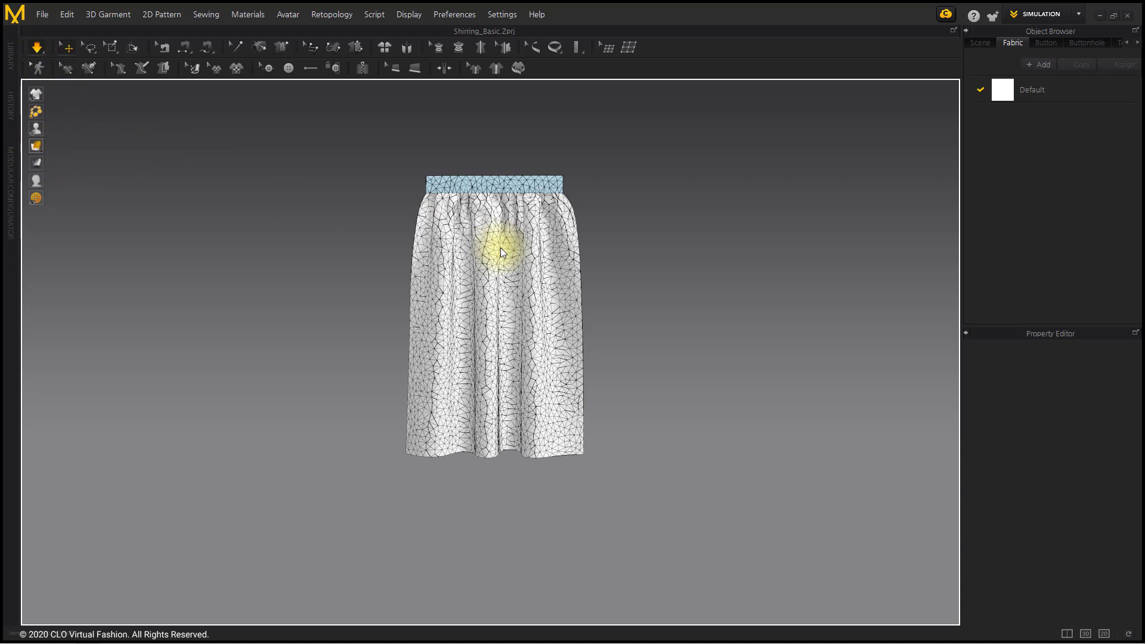
Step: Remesh the skirt pattern into a regular square grid with particle distance 10
click(531, 222)
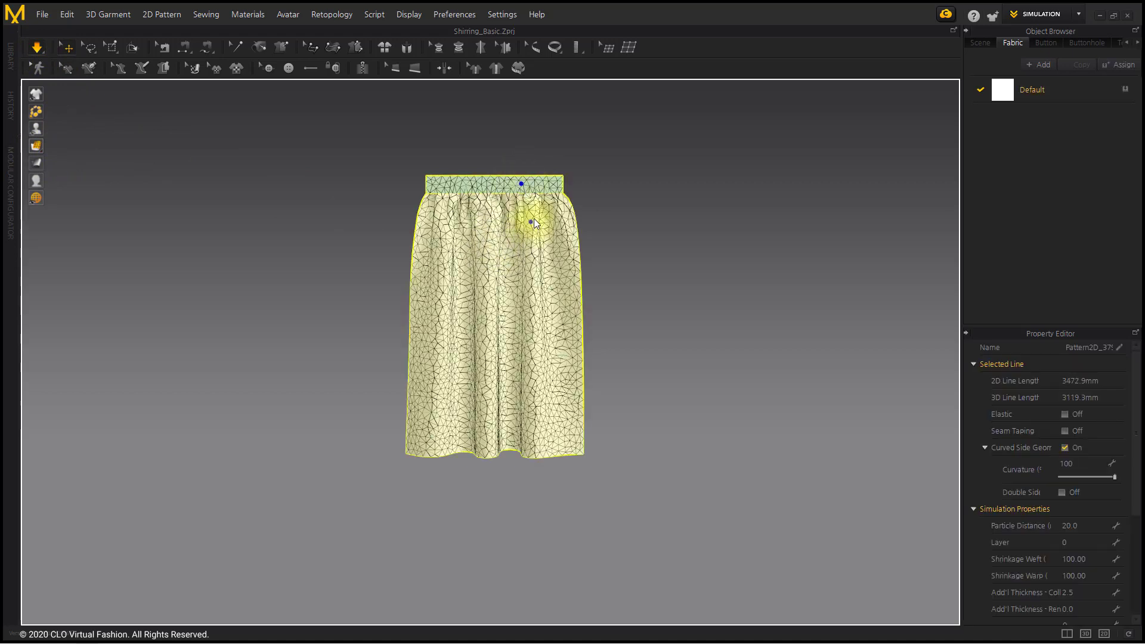
right_click(534, 218)
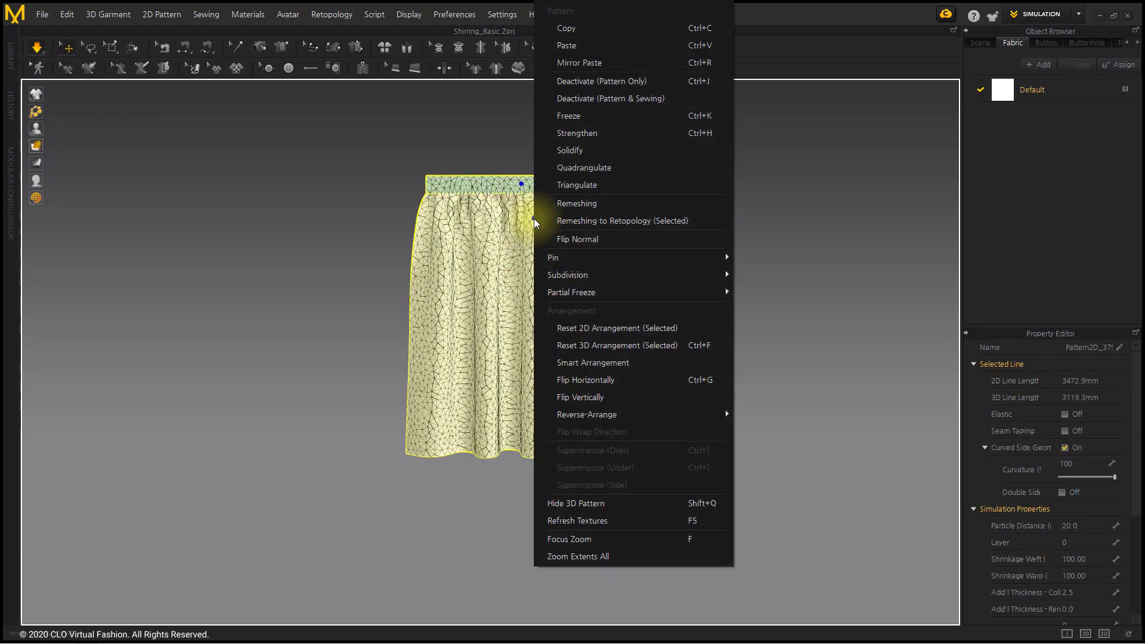
click(612, 205)
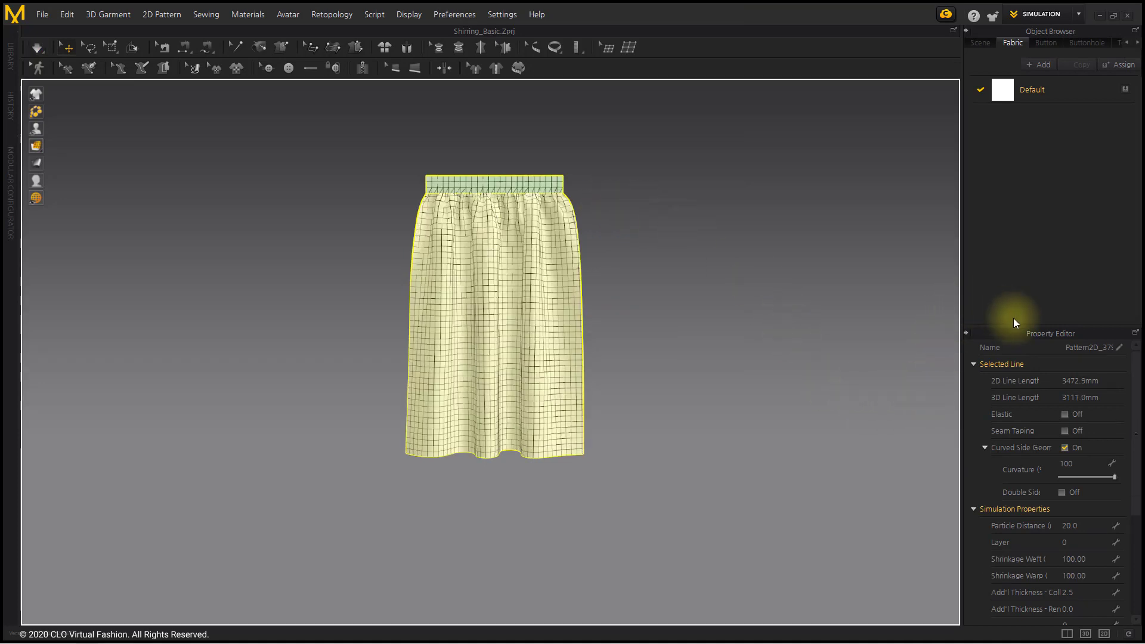
drag(1018, 327, 1015, 263)
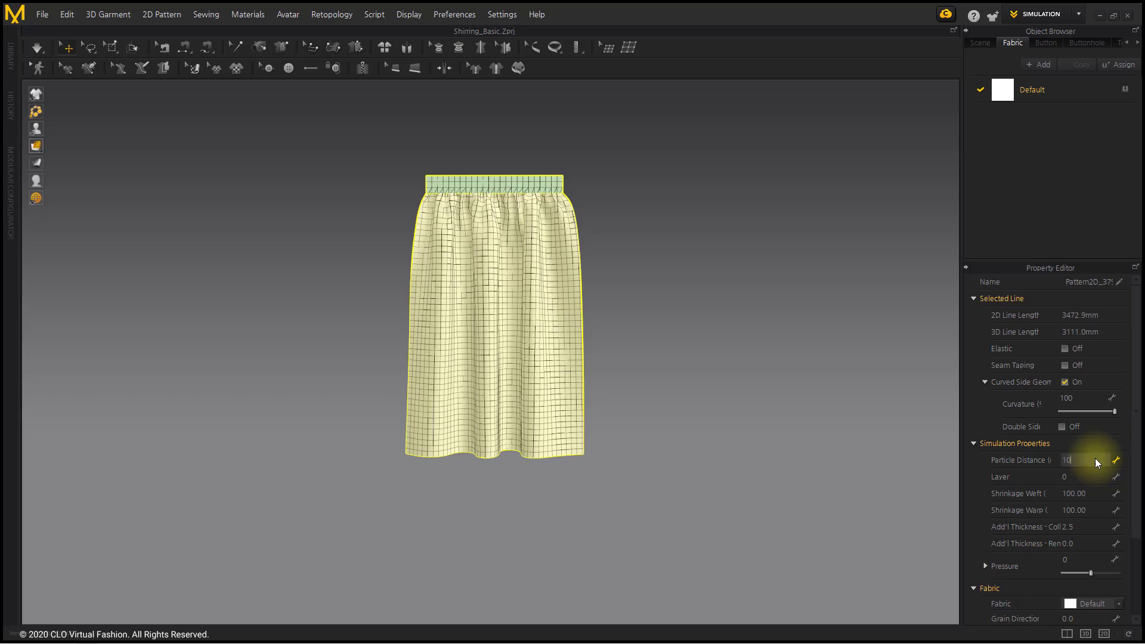
key(Return)
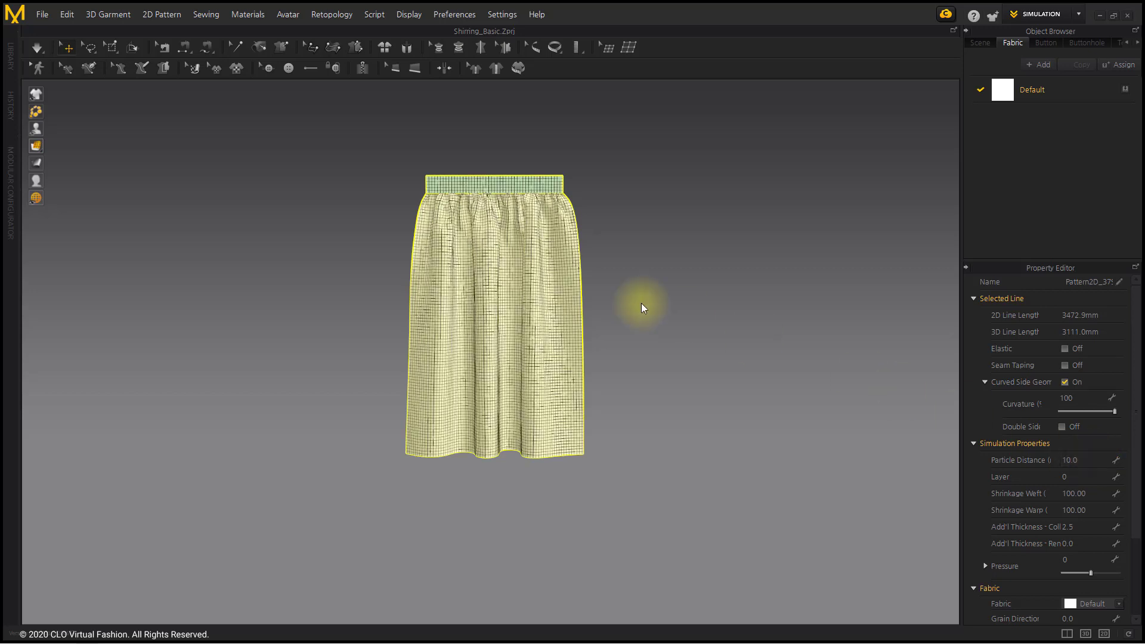
Step: Re-simulate the denser skirt and switch the fabric display to smooth textured surface
click(203, 176)
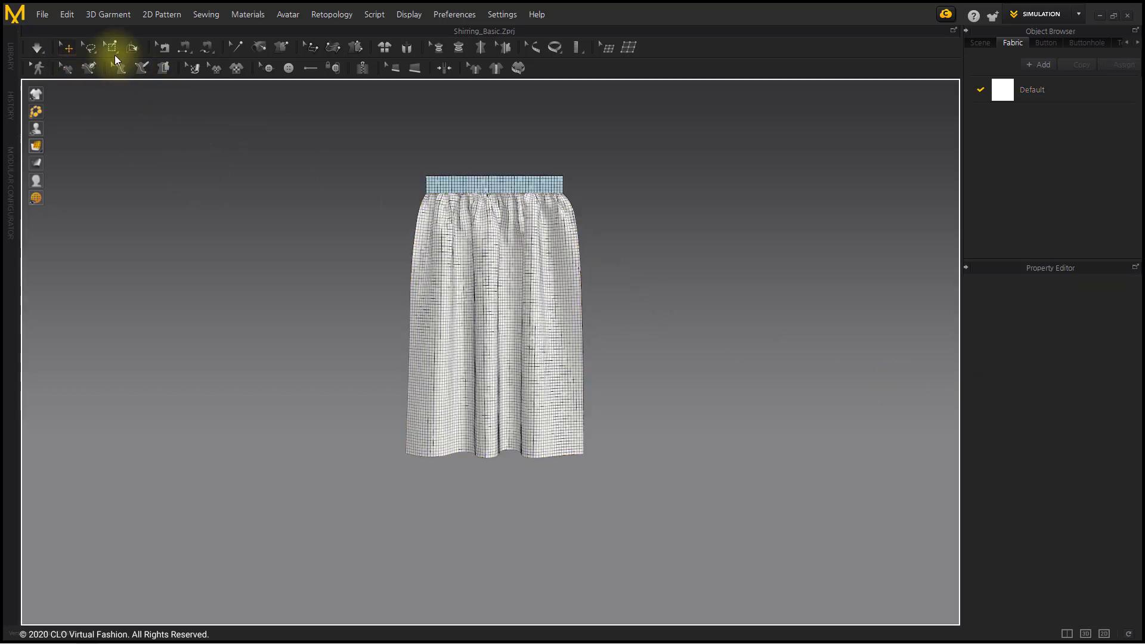
click(38, 47)
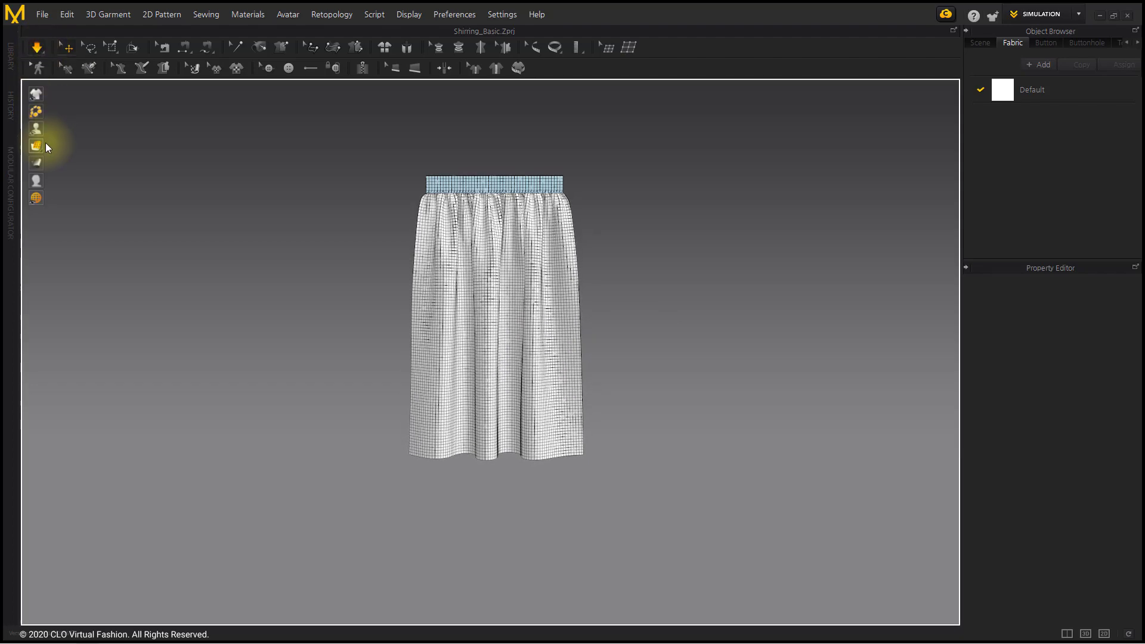
mouse_move(36, 146)
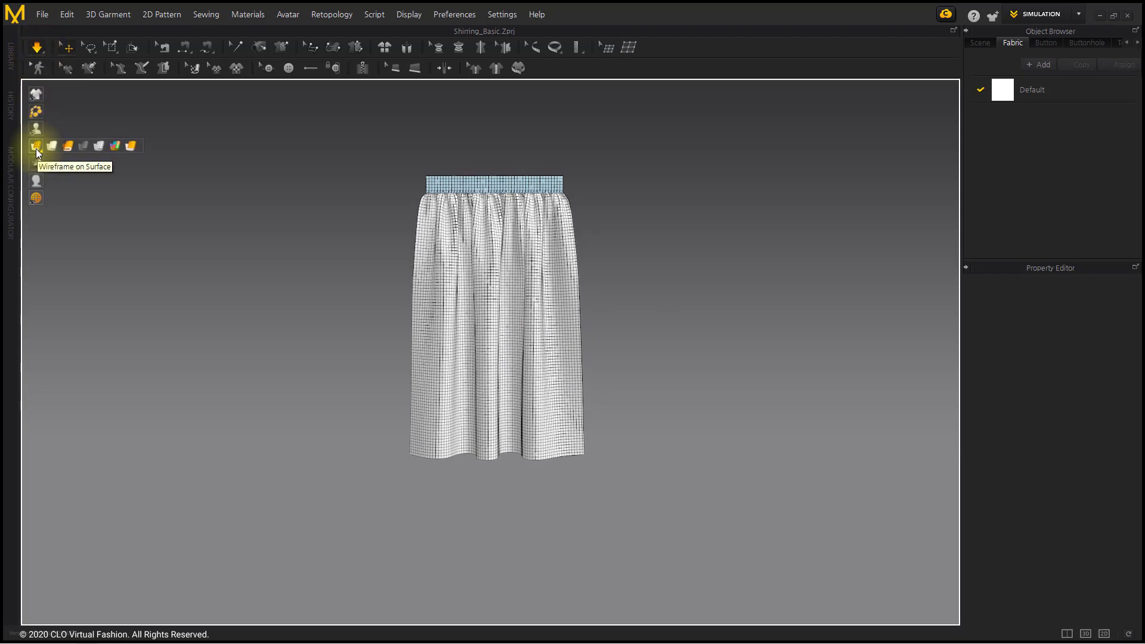
click(136, 145)
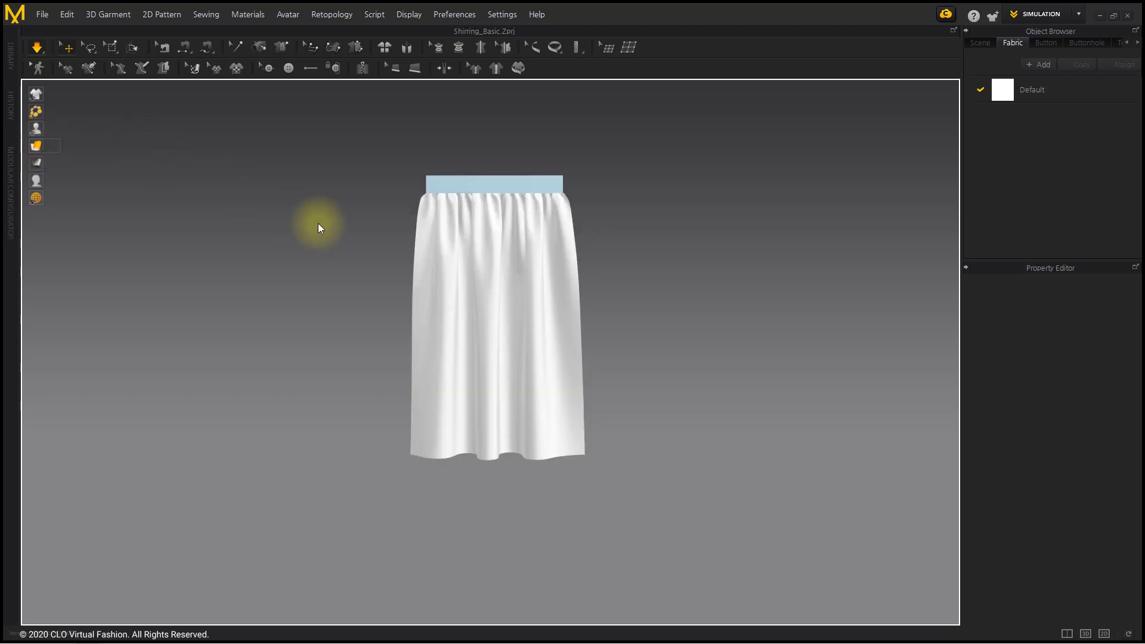
Step: Orbit, zoom and pan the view to face the skirt front and recentre it
click(477, 280)
right_drag(471, 277, 617, 327)
scroll(511, 284, up, 2)
click(617, 327)
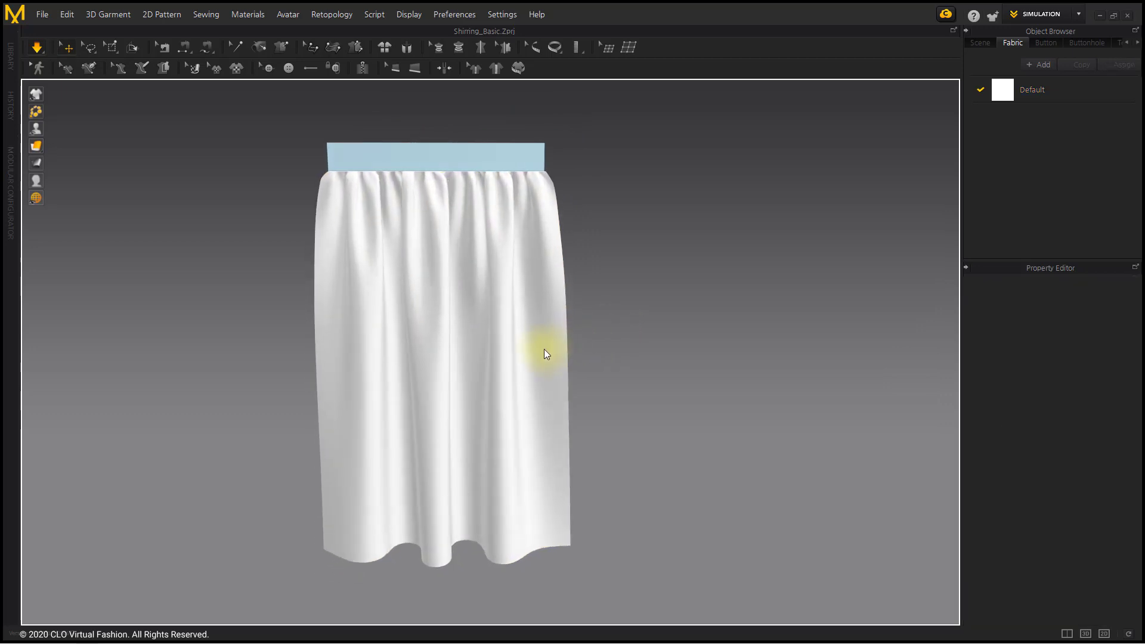
right_drag(546, 345, 563, 327)
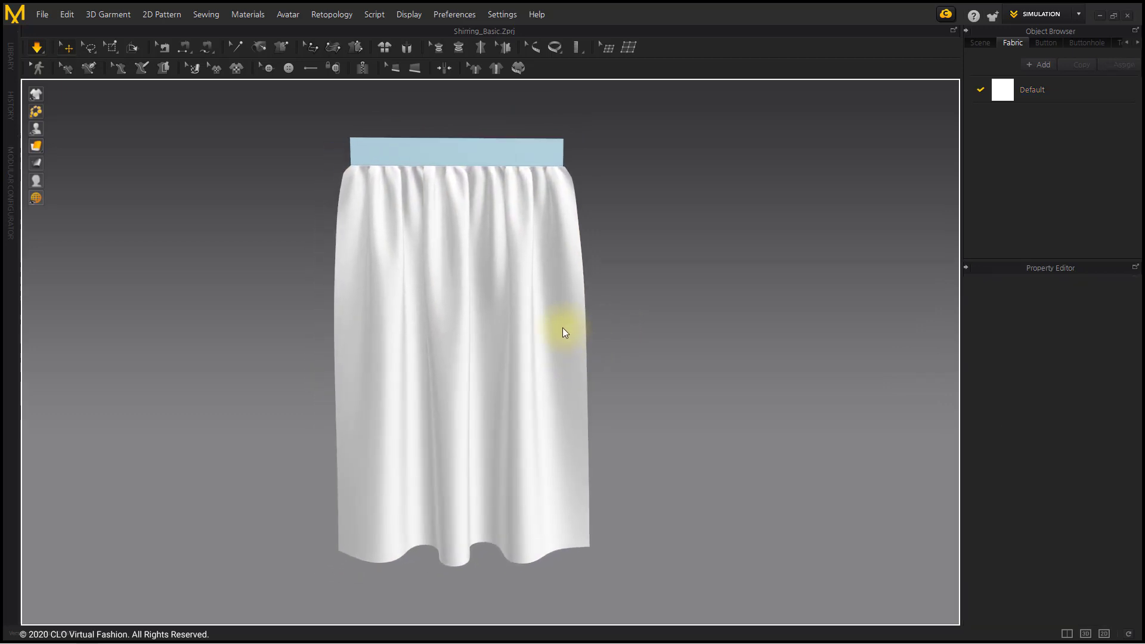
Step: Give the Default fabric the Trim_Full_Grain_Leather preset, then replace it with Silk_Chiffon
click(1066, 91)
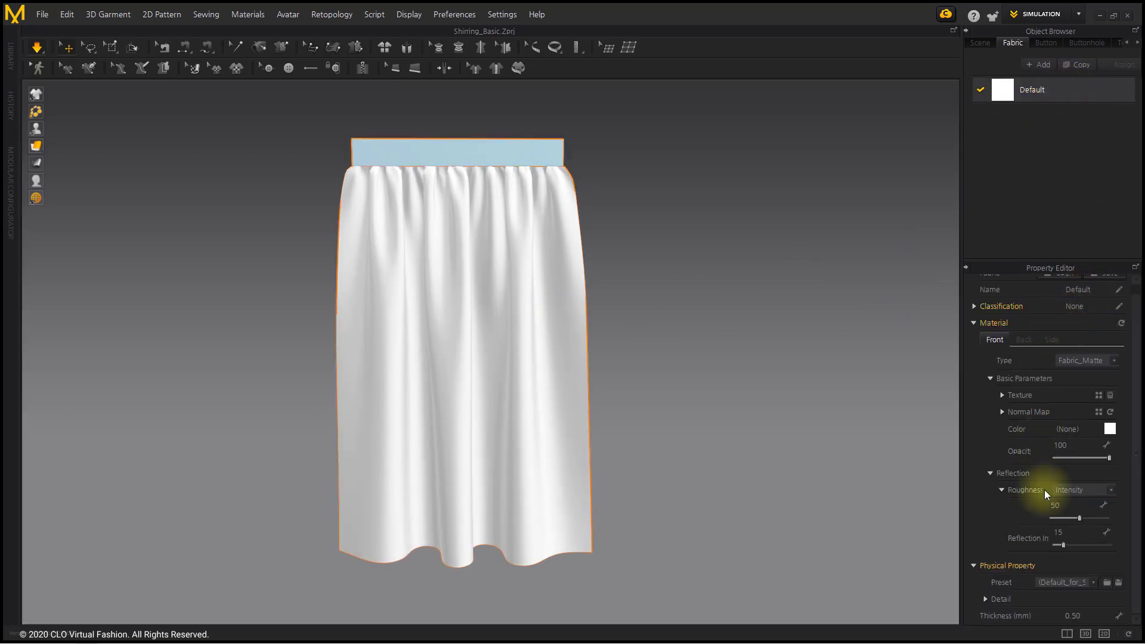
click(1081, 583)
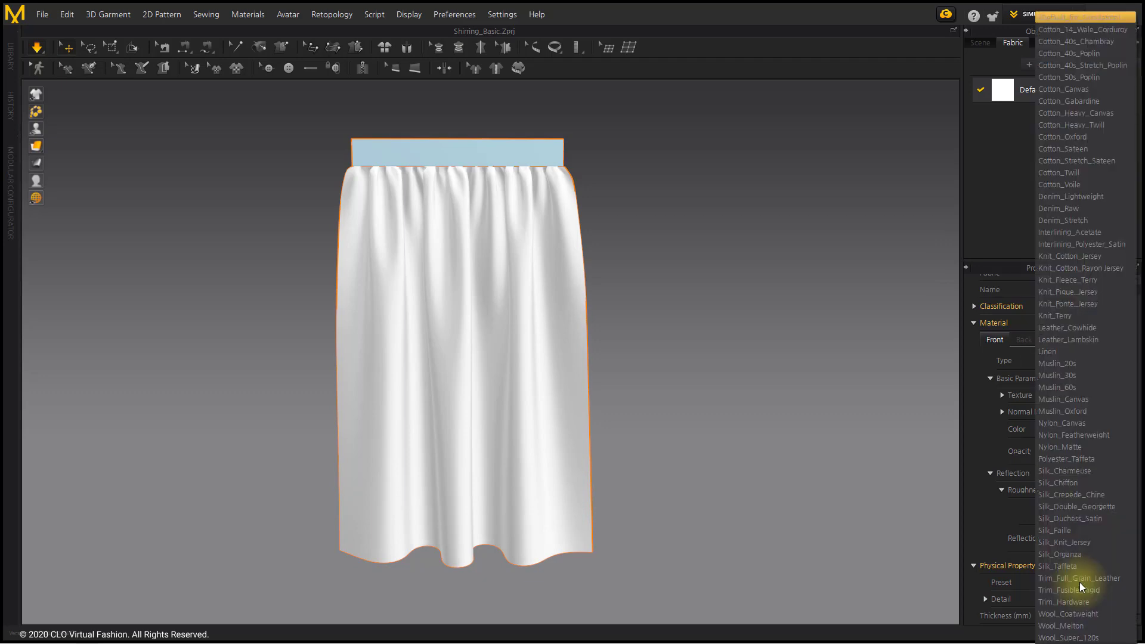
click(1121, 578)
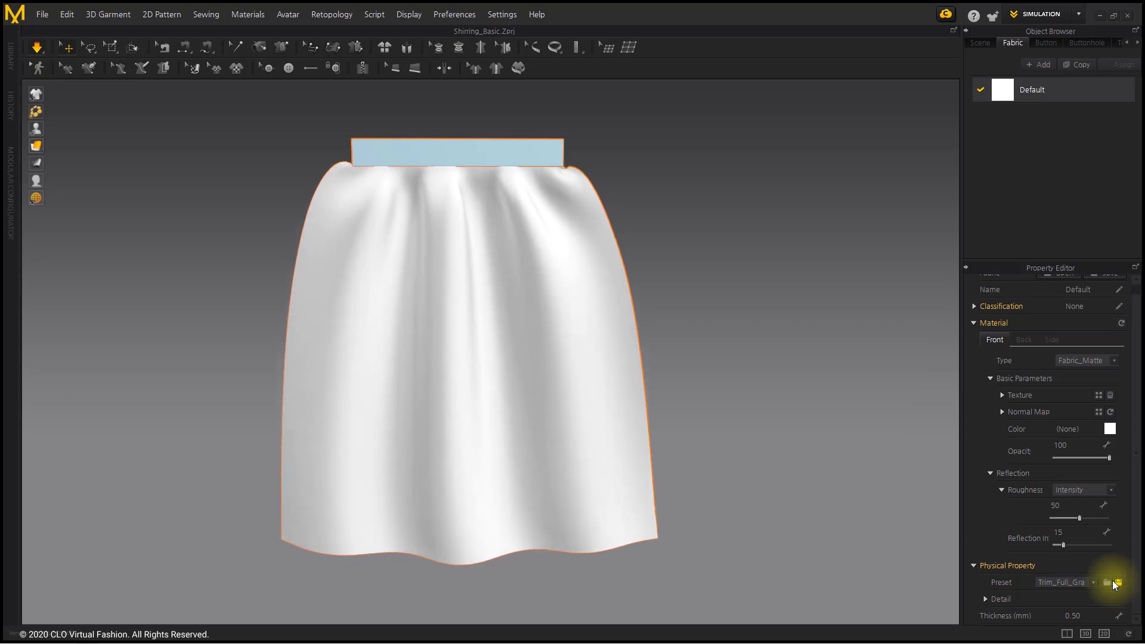
click(1077, 583)
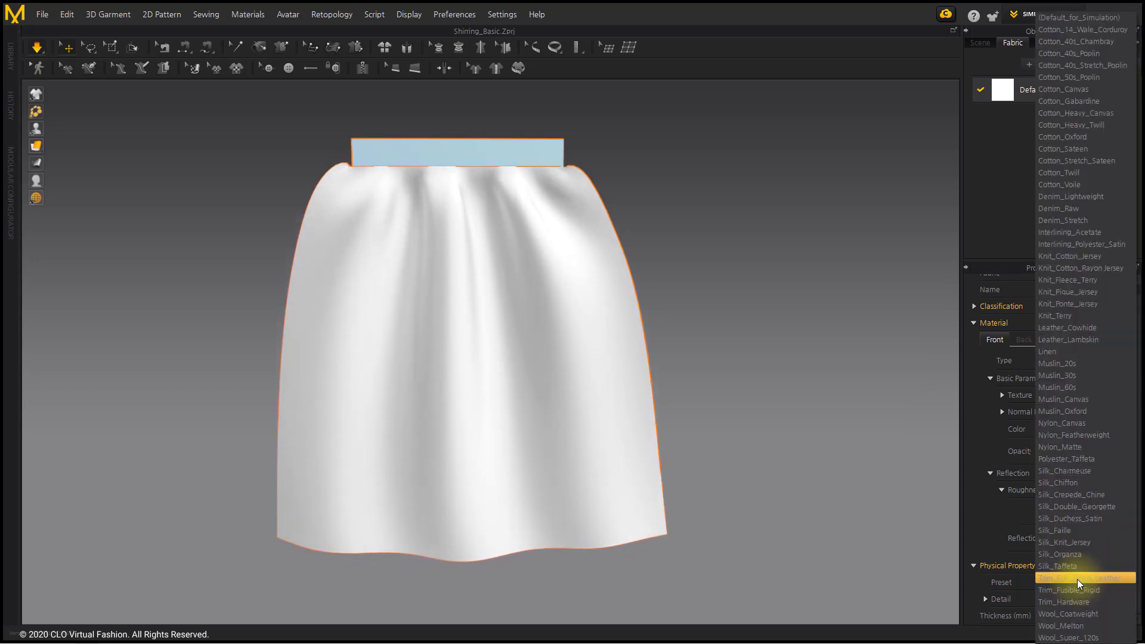
click(1065, 483)
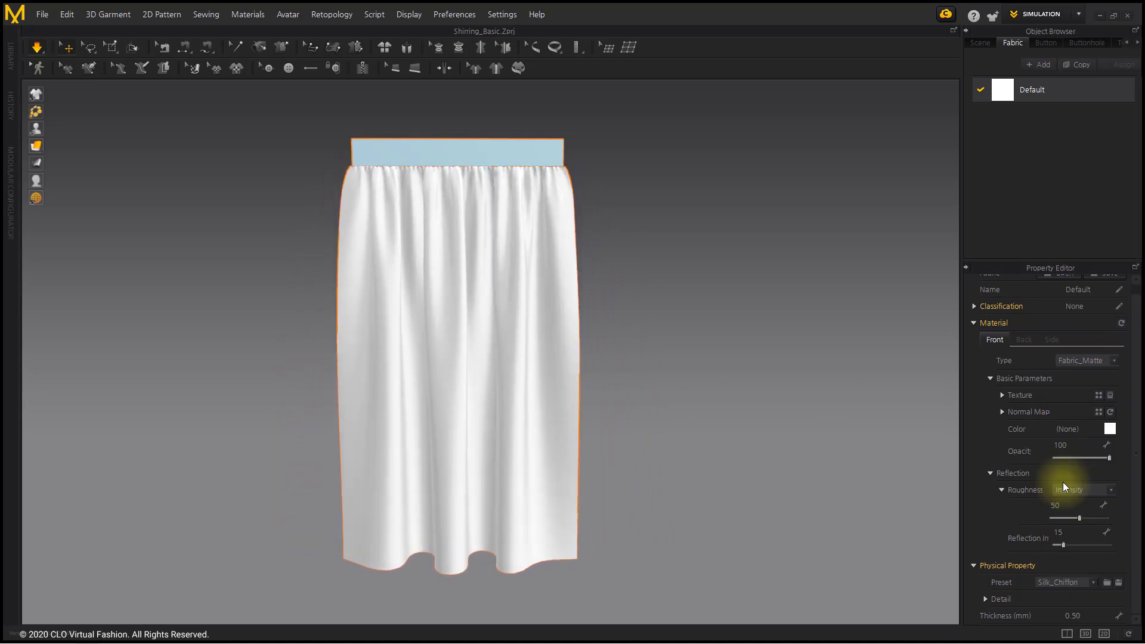
Step: Try the Muslin_60s preset on the Default fabric, then settle on Cotton_40s_Chambray
click(1081, 584)
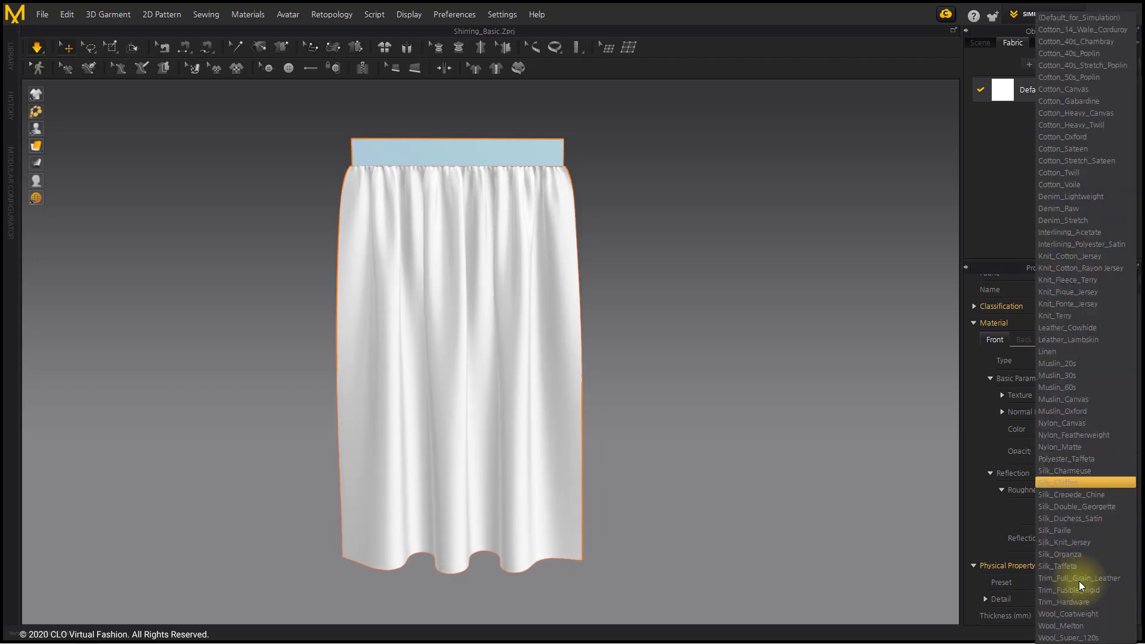
click(1069, 388)
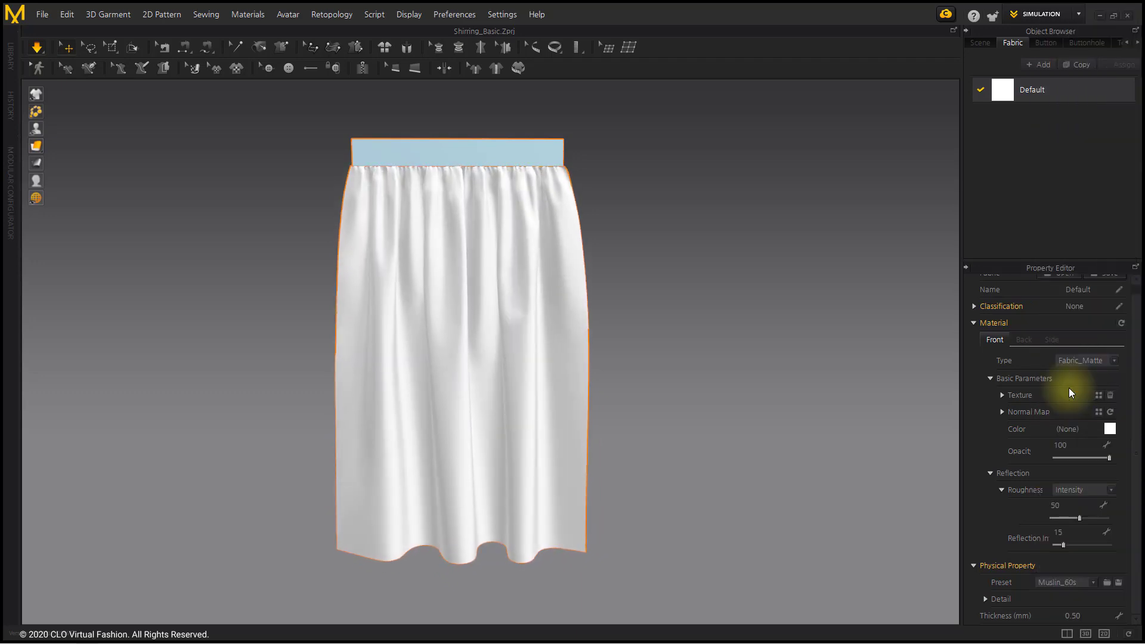
click(1073, 587)
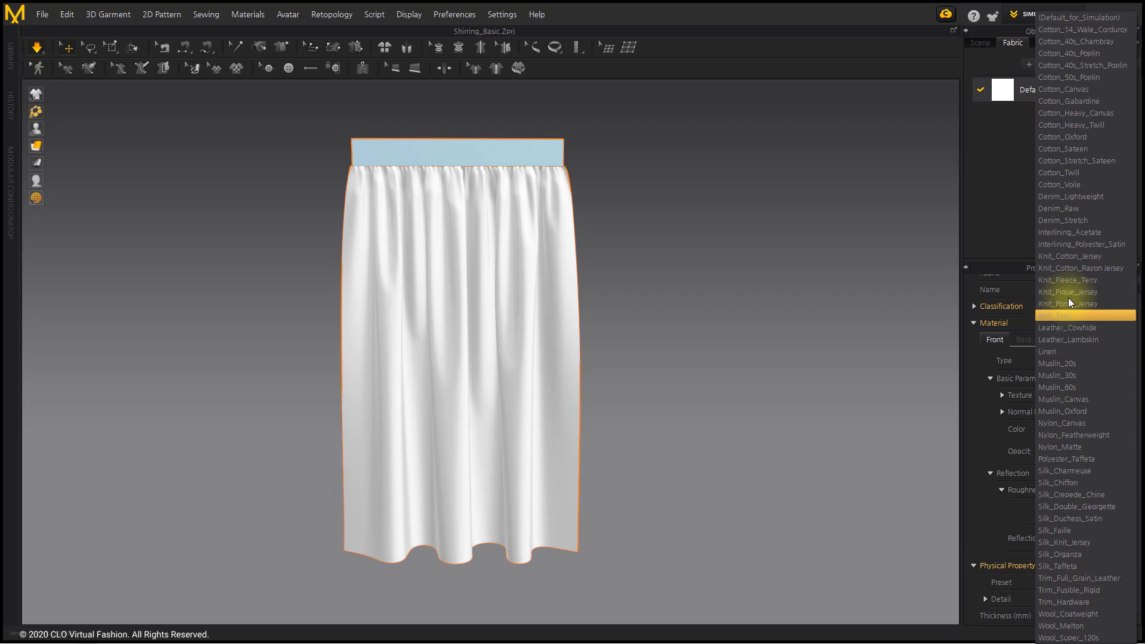
key(Escape)
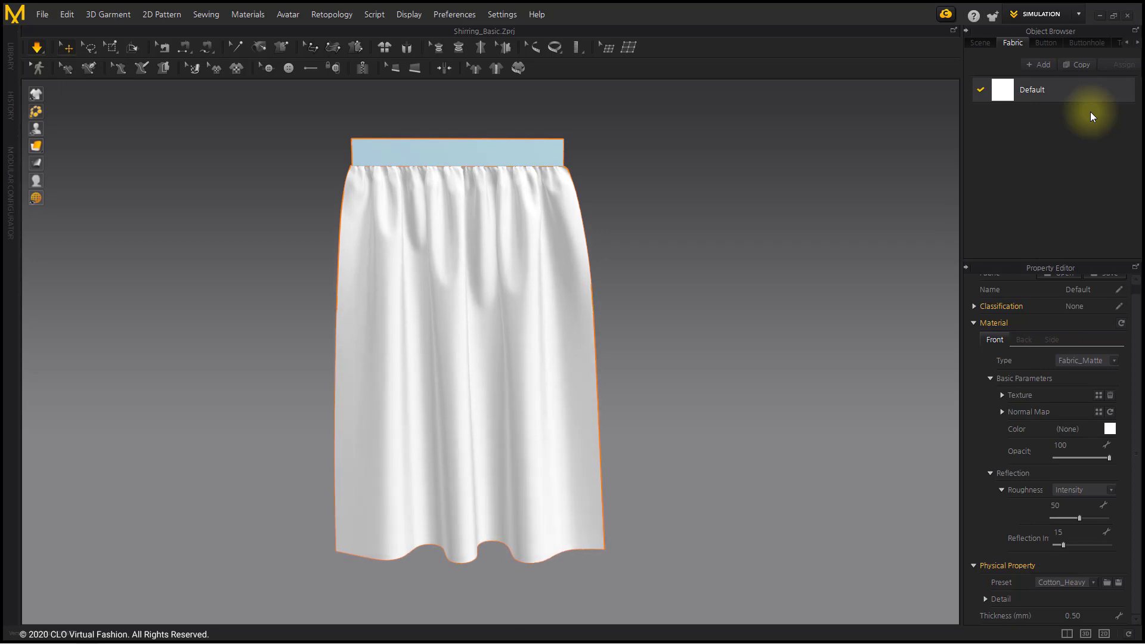
click(1051, 584)
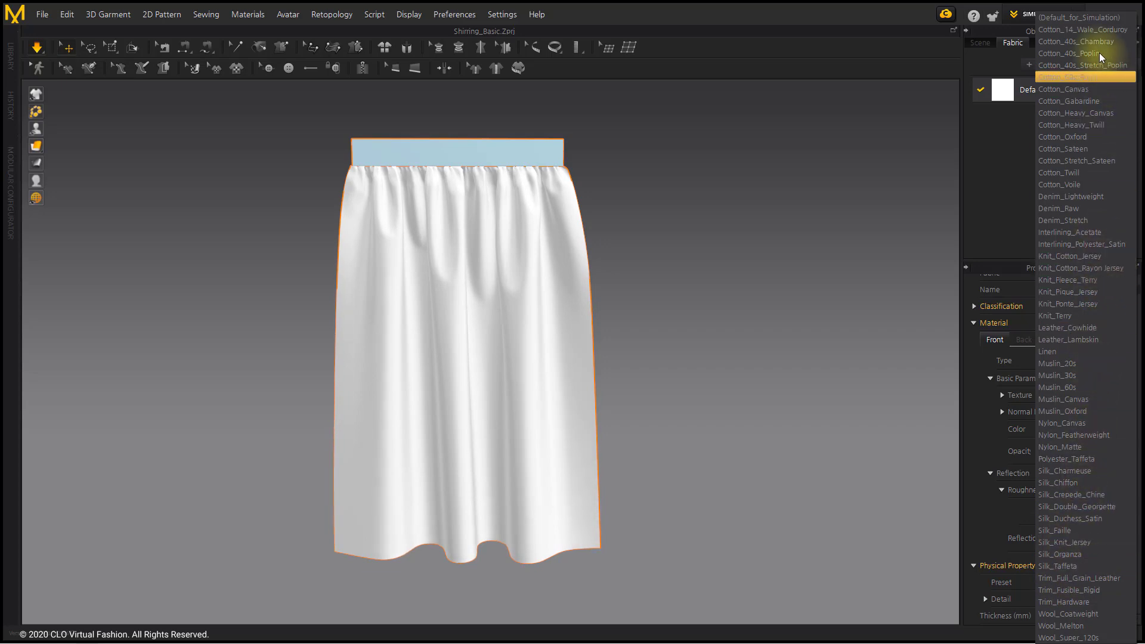
click(1075, 41)
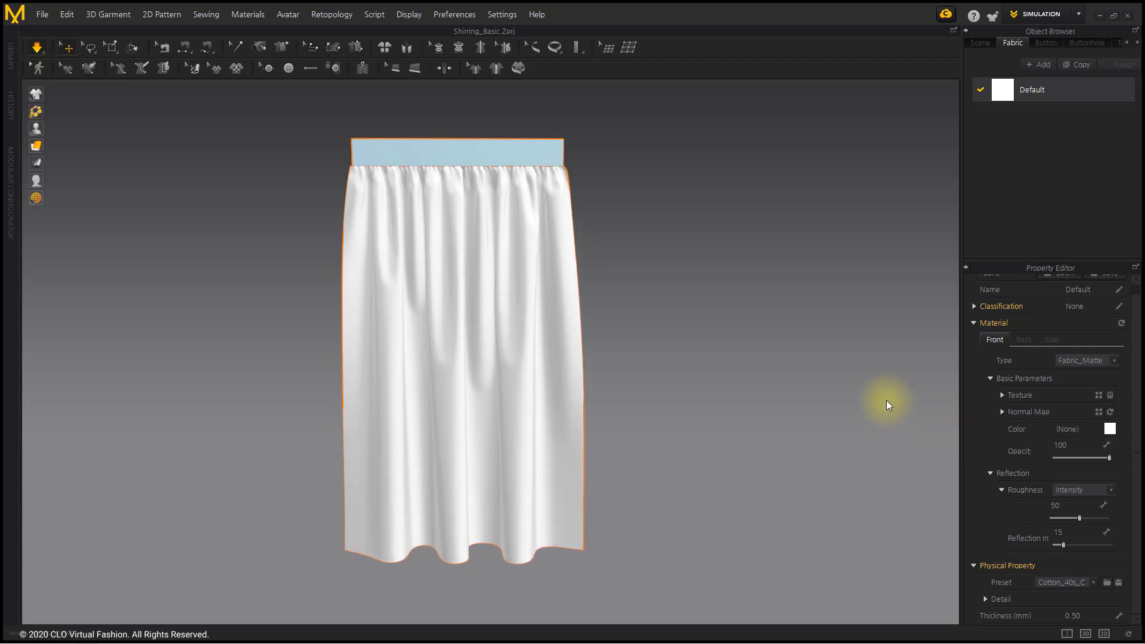
click(597, 374)
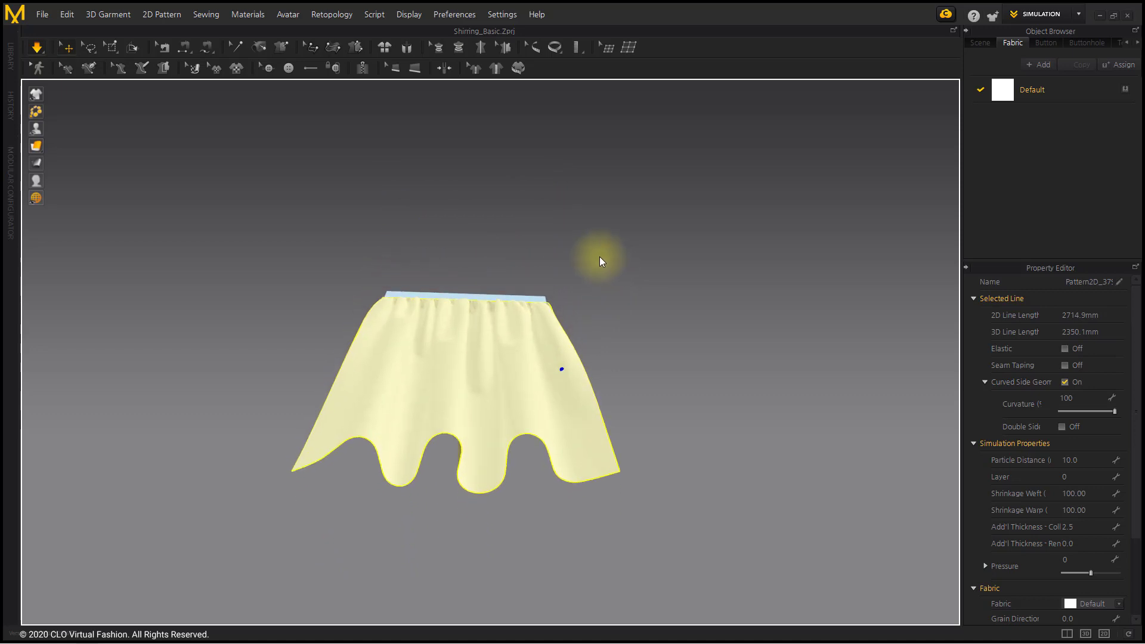
click(635, 325)
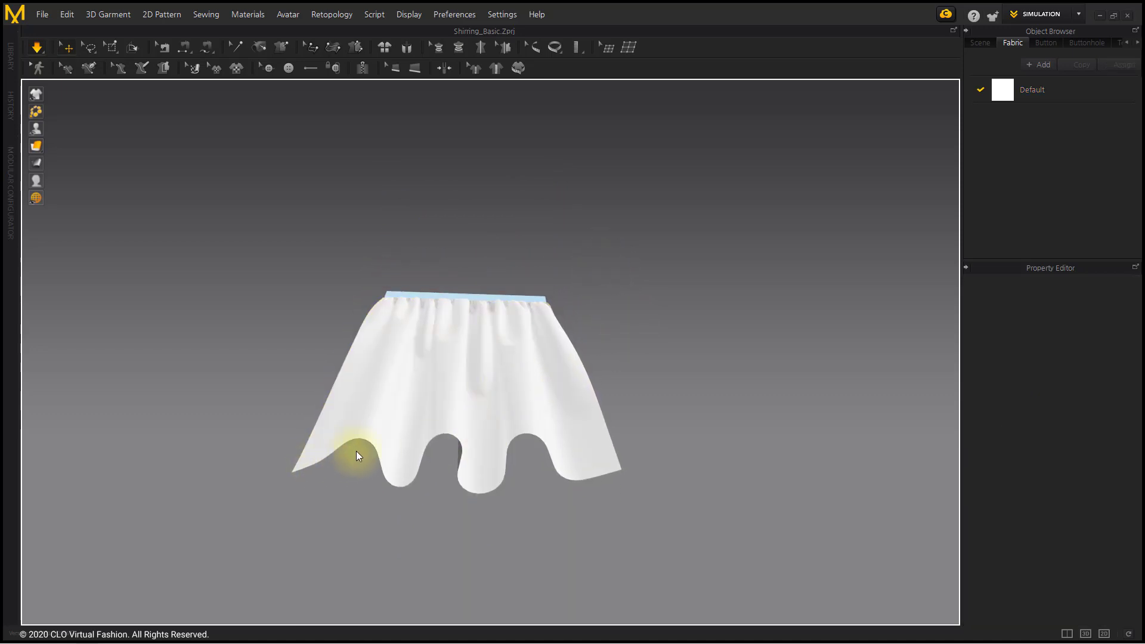
Step: Apply the Cotton_40s_Stretch_Poplin preset to the skirt's Default fabric
click(550, 388)
click(1094, 88)
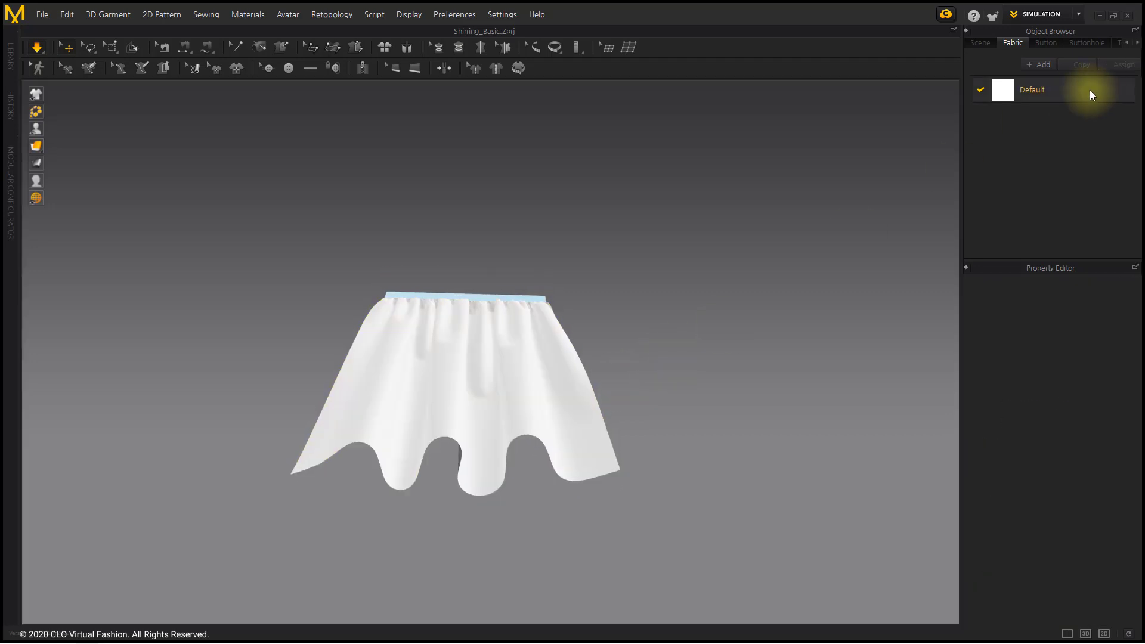
click(1060, 583)
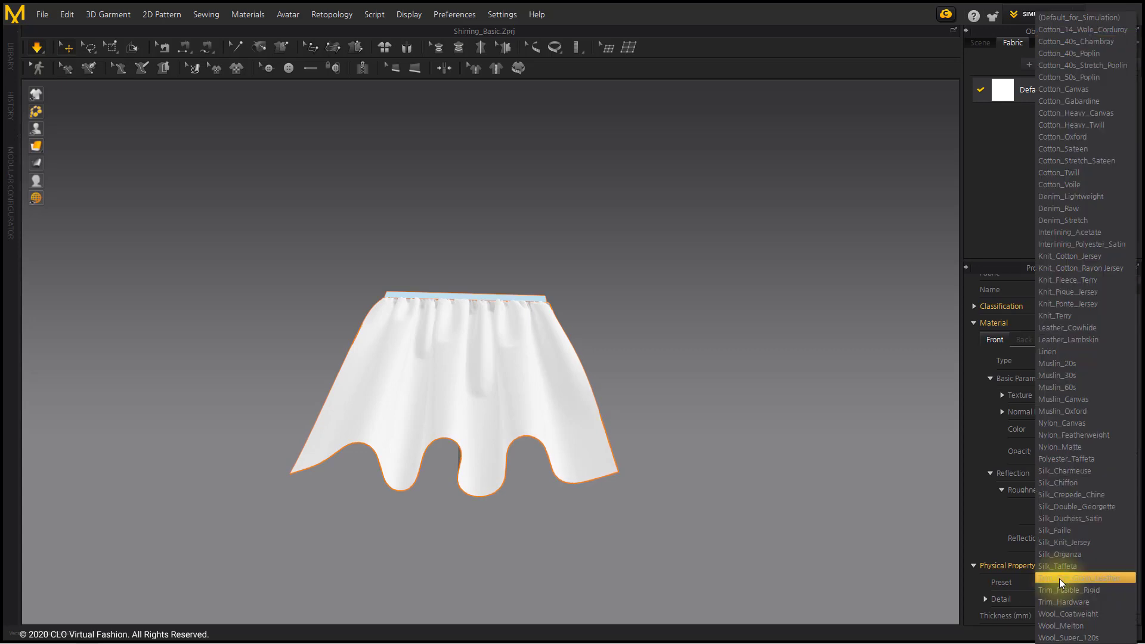
click(1118, 67)
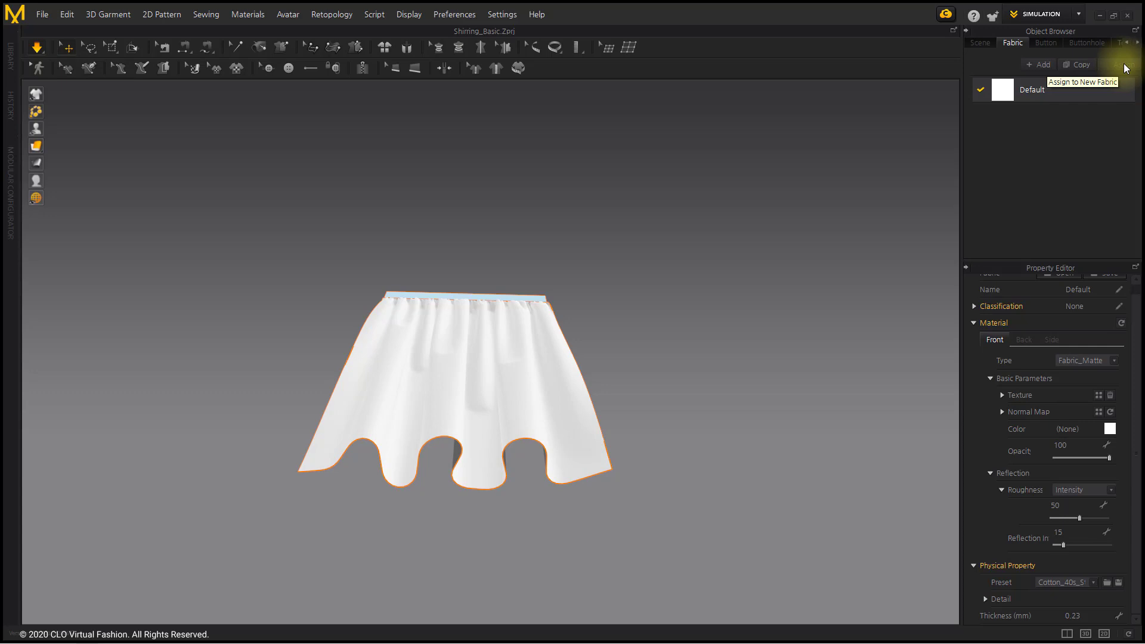
Step: Switch the fabric to Knit_Cotton_Jersey and tug the hem to test the drape
click(1062, 582)
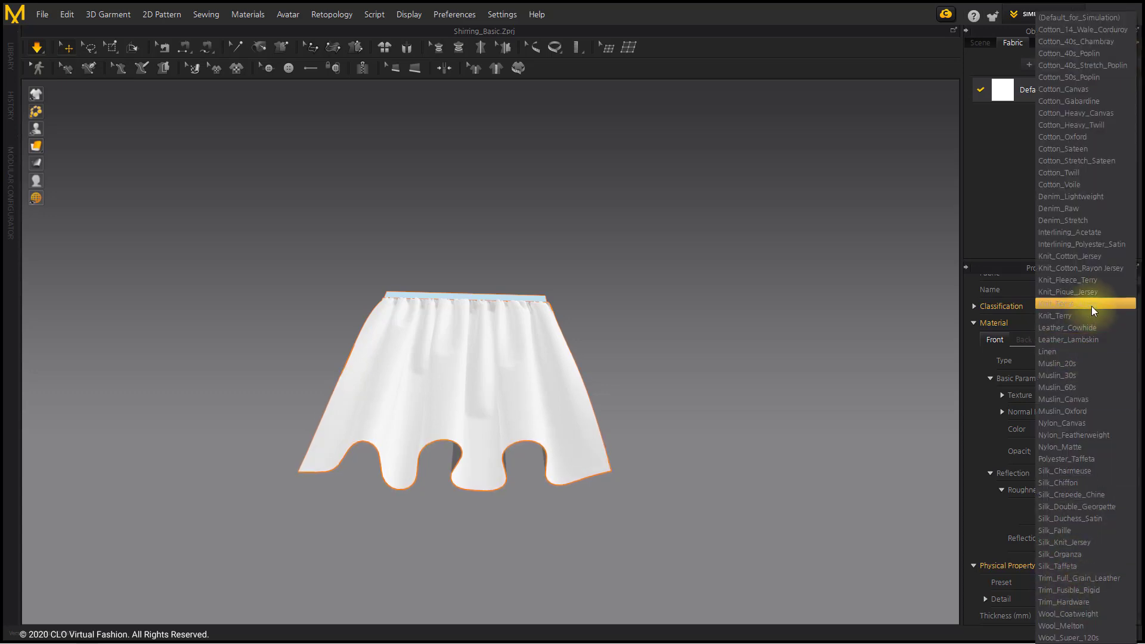
click(1099, 256)
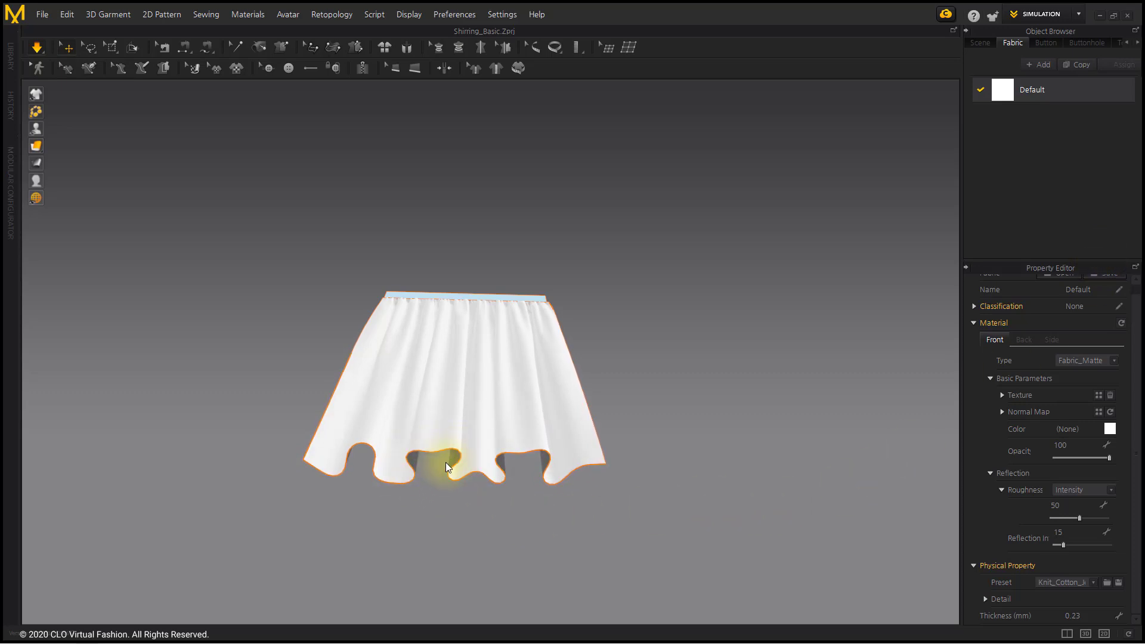
drag(448, 466, 483, 483)
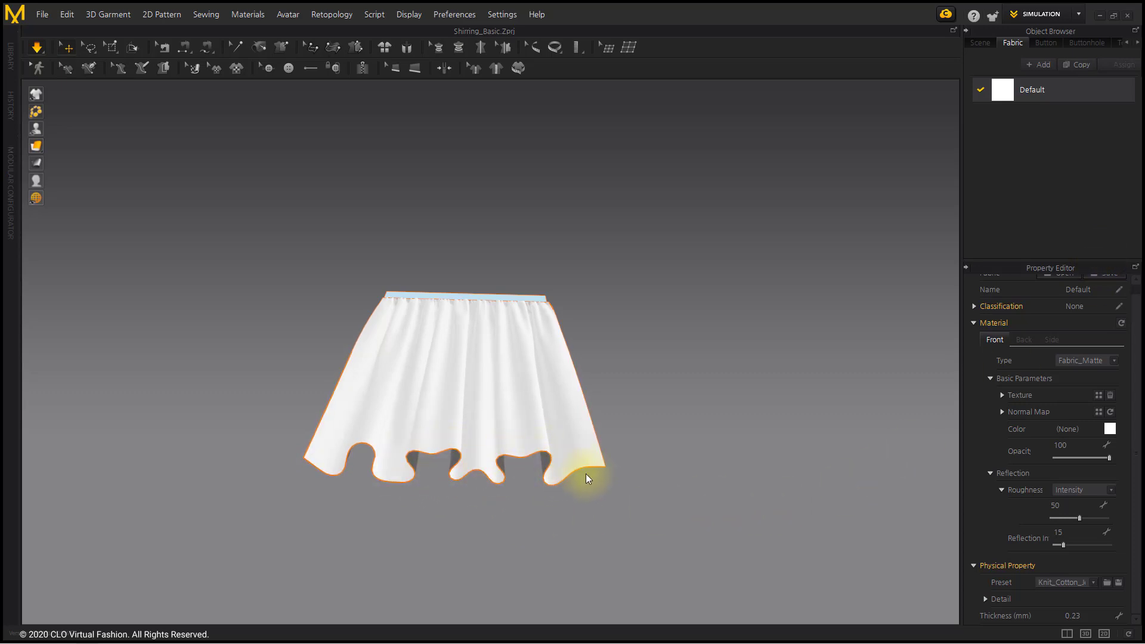
click(1072, 583)
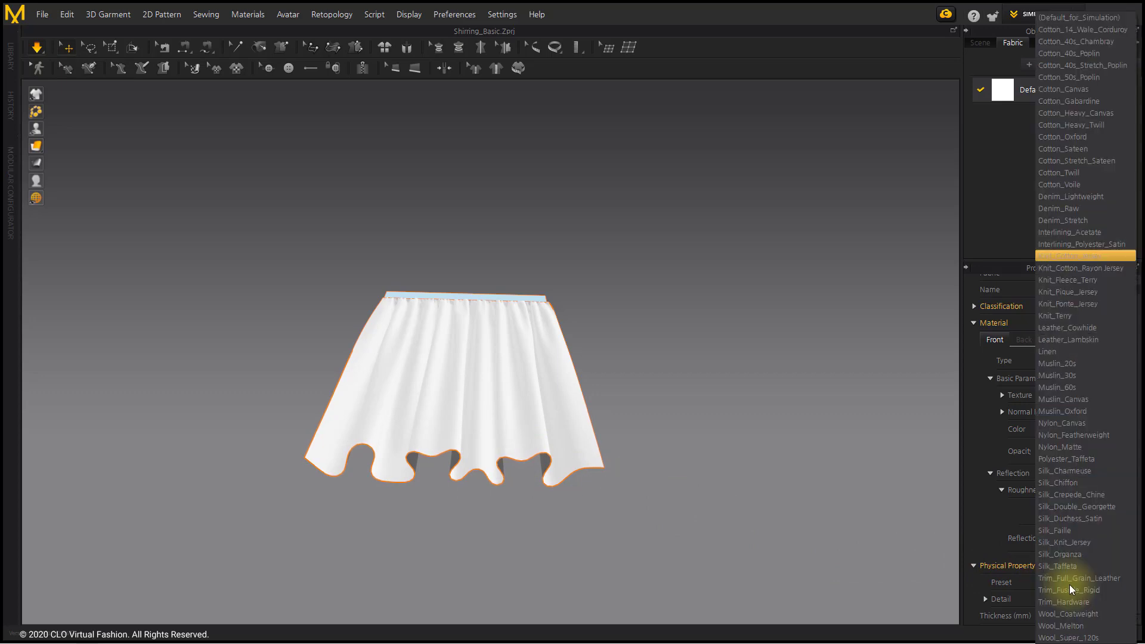
Step: Apply the Silk_Chiffon preset to the skirt and deselect the garment
click(1077, 483)
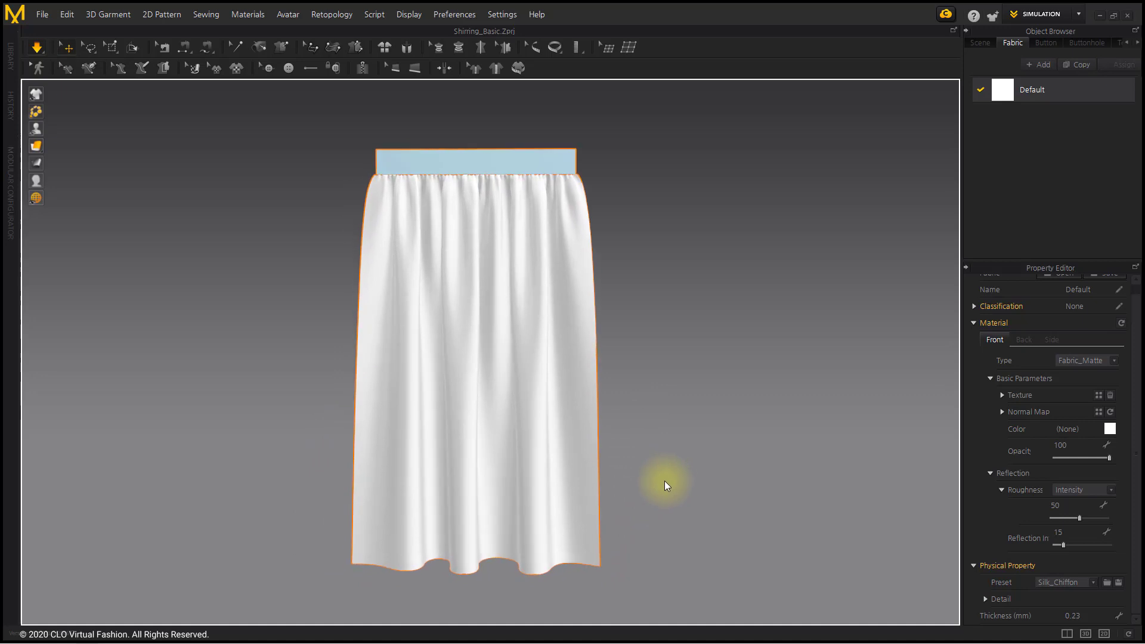
click(663, 481)
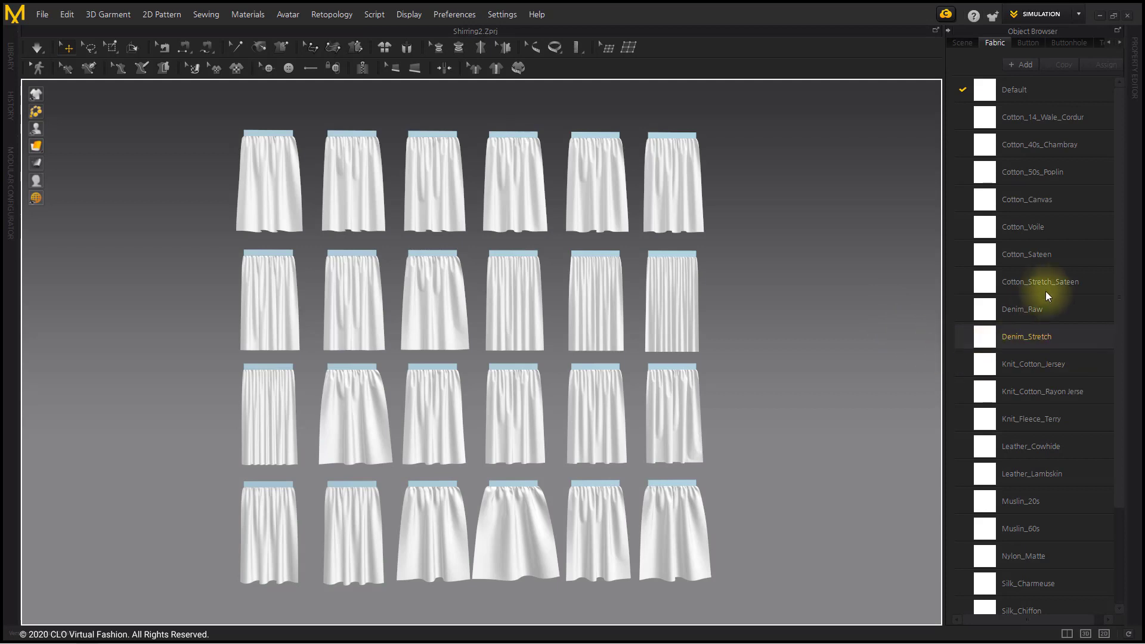
Step: Widen the fabric list and highlight the Cotton_14_Wale_Corduroy, Cotton_40s_Chambray and Cotton_50s_Poplin skirts
scroll(1064, 280, down, 4)
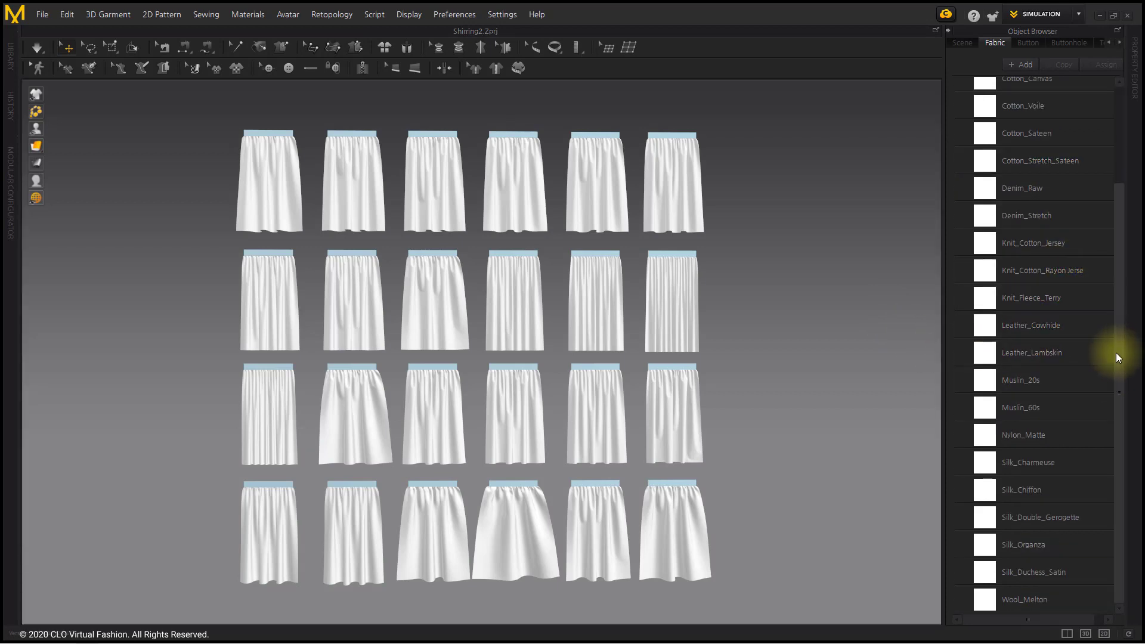
drag(1117, 360, 1118, 220)
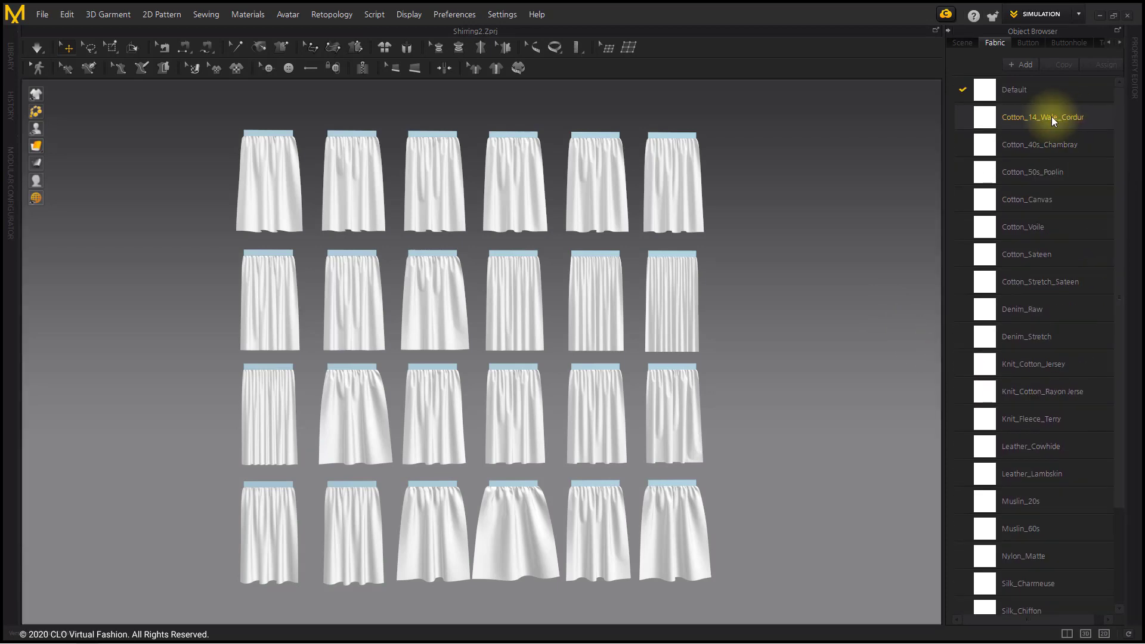
click(1036, 113)
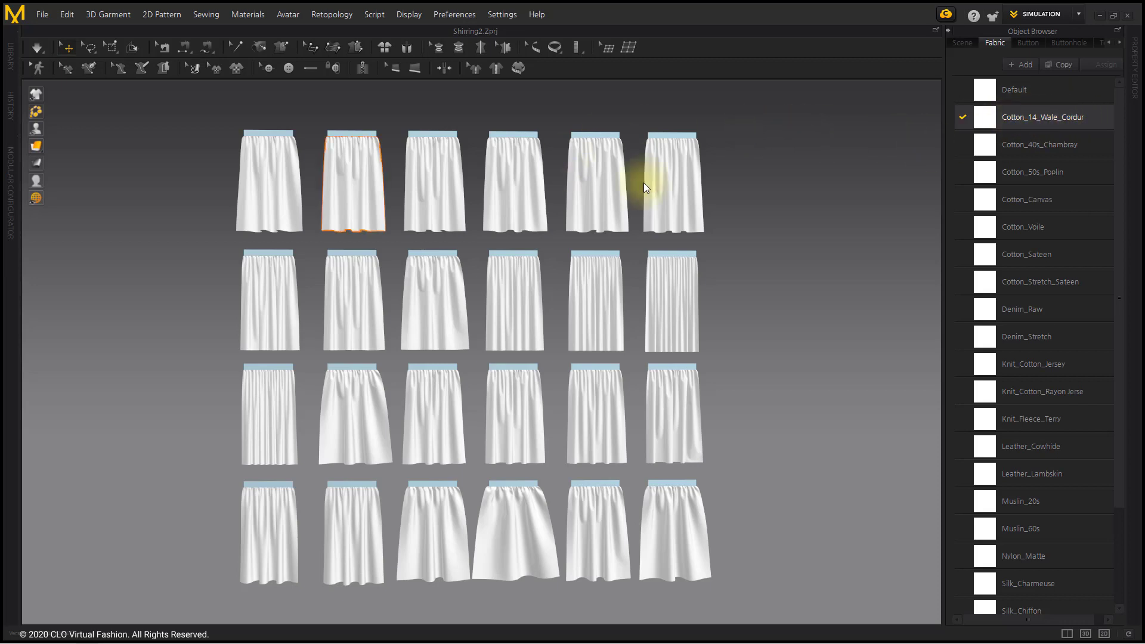
drag(942, 176, 915, 177)
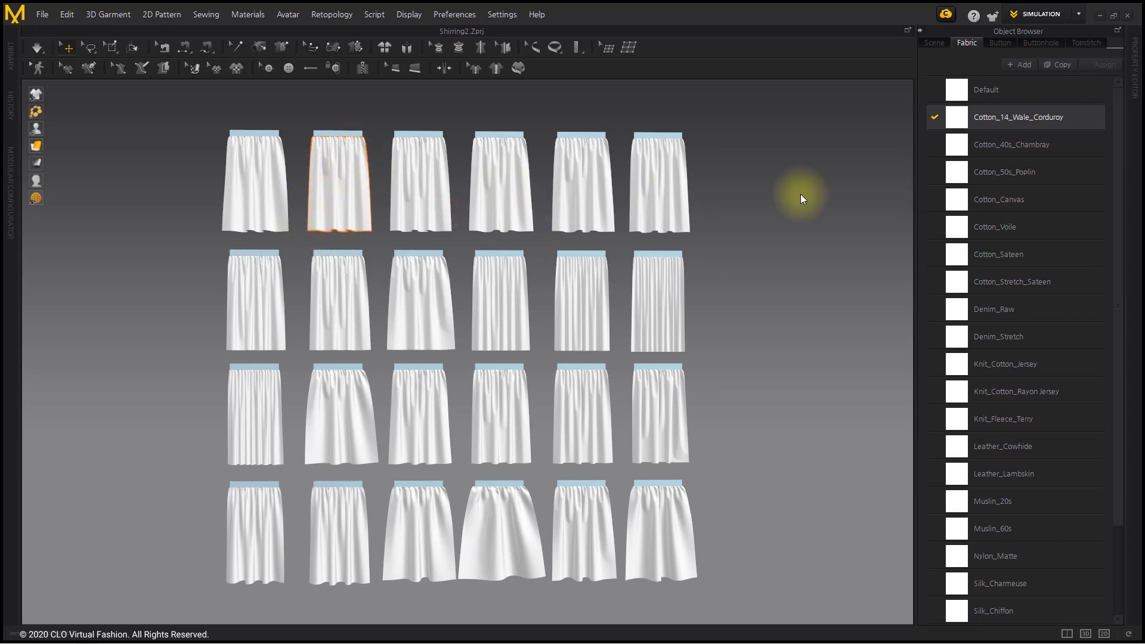
click(981, 145)
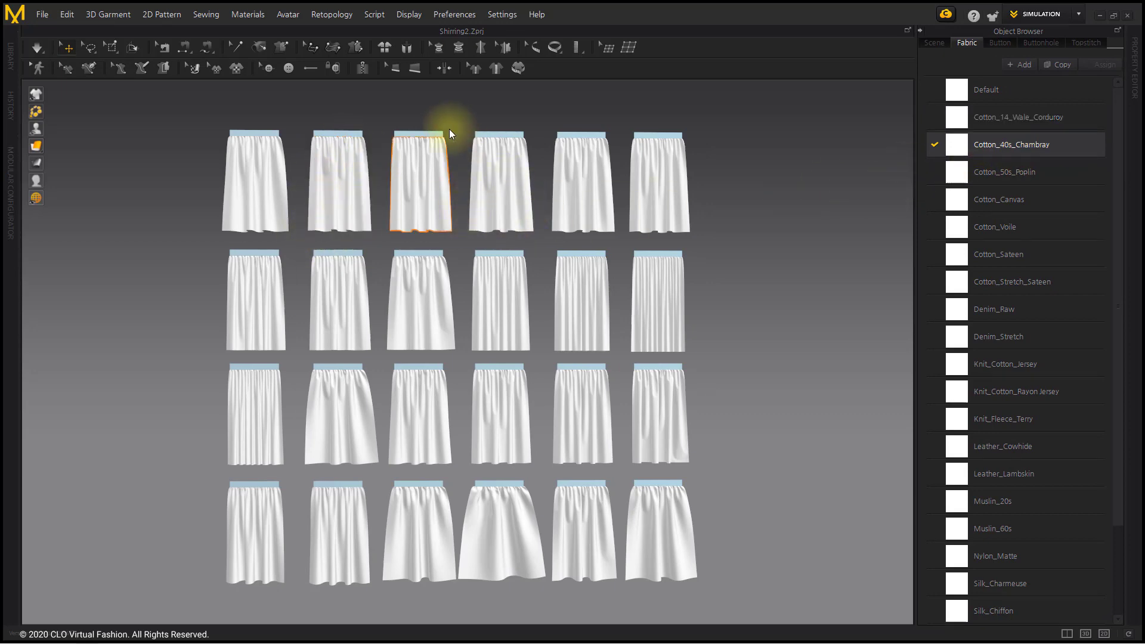
click(1018, 176)
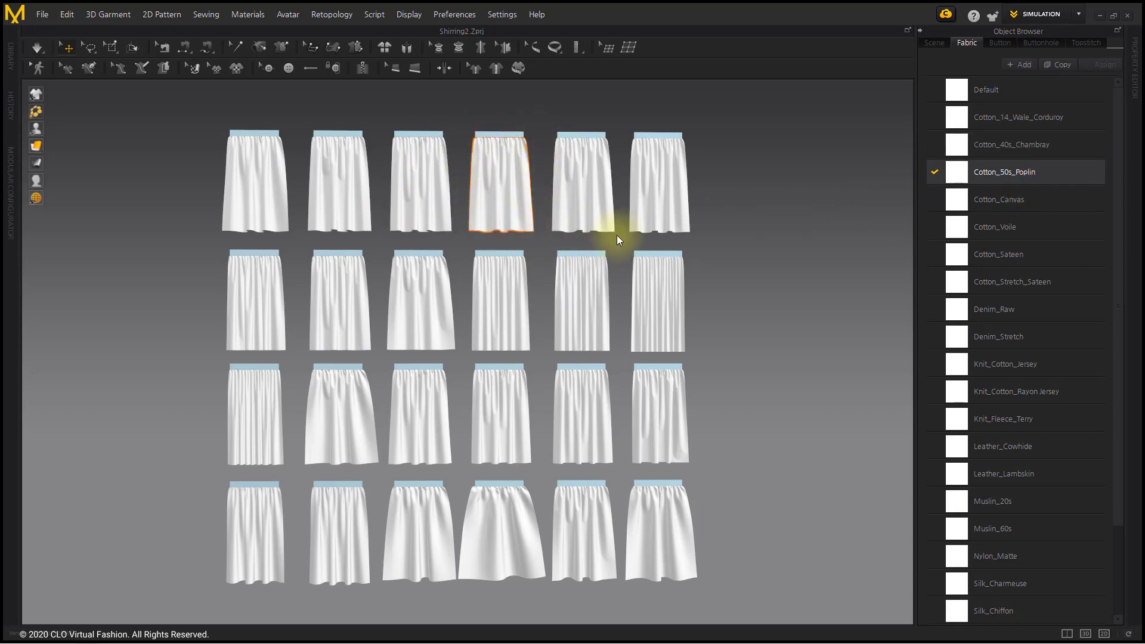
click(786, 254)
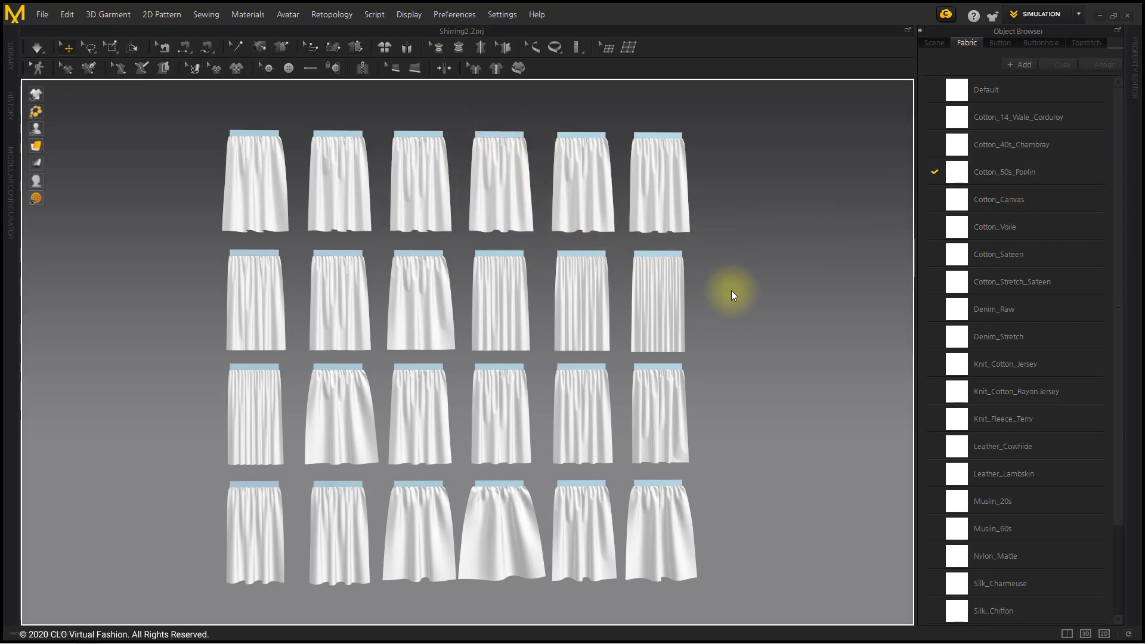
scroll(733, 296, up, 2)
middle_drag(732, 291, 785, 421)
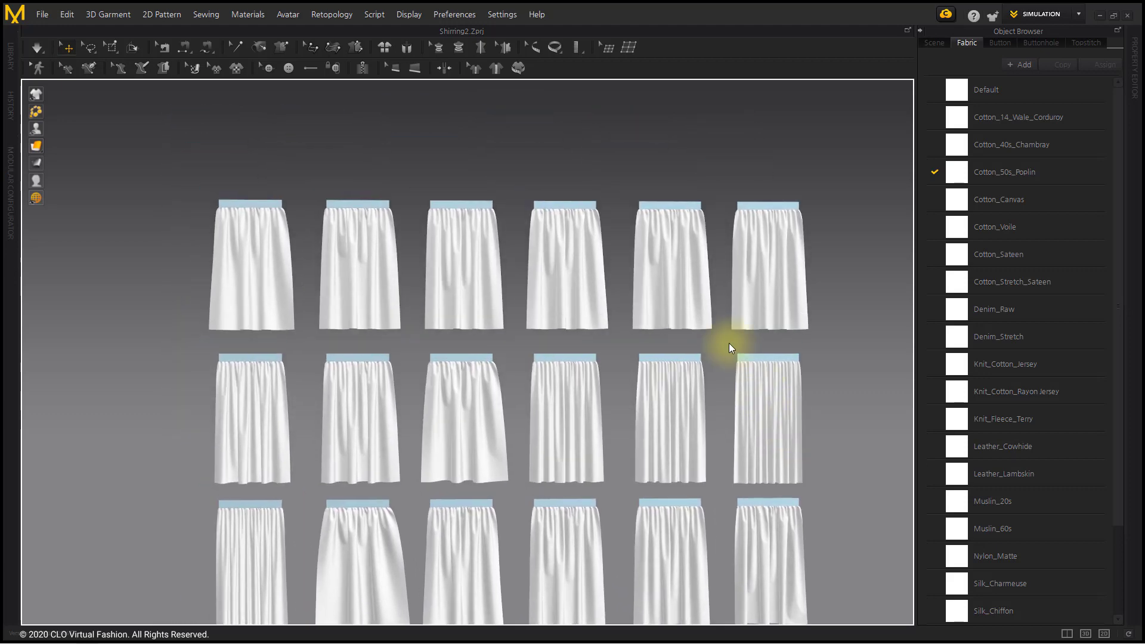
scroll(739, 332, up, 4)
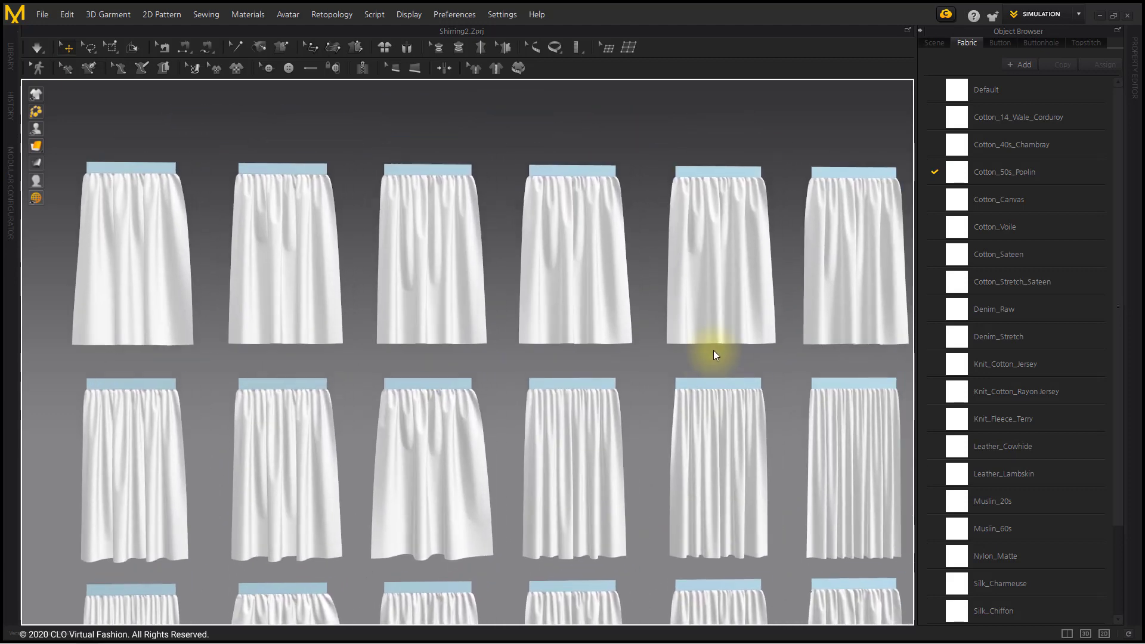
middle_drag(713, 351, 699, 356)
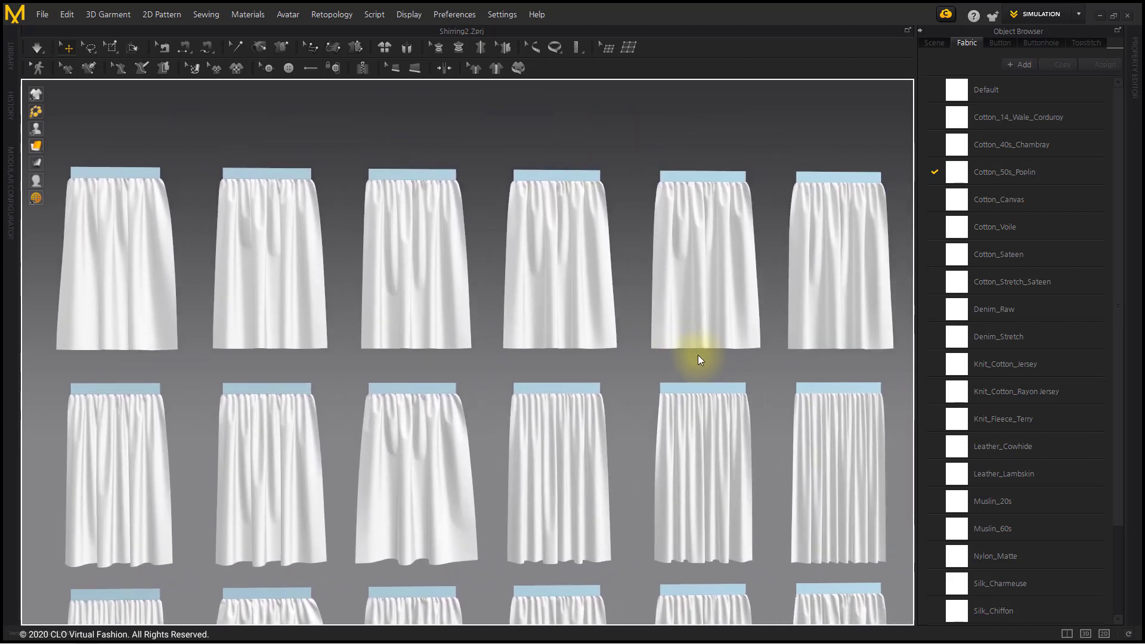
click(590, 324)
right_drag(678, 392, 678, 320)
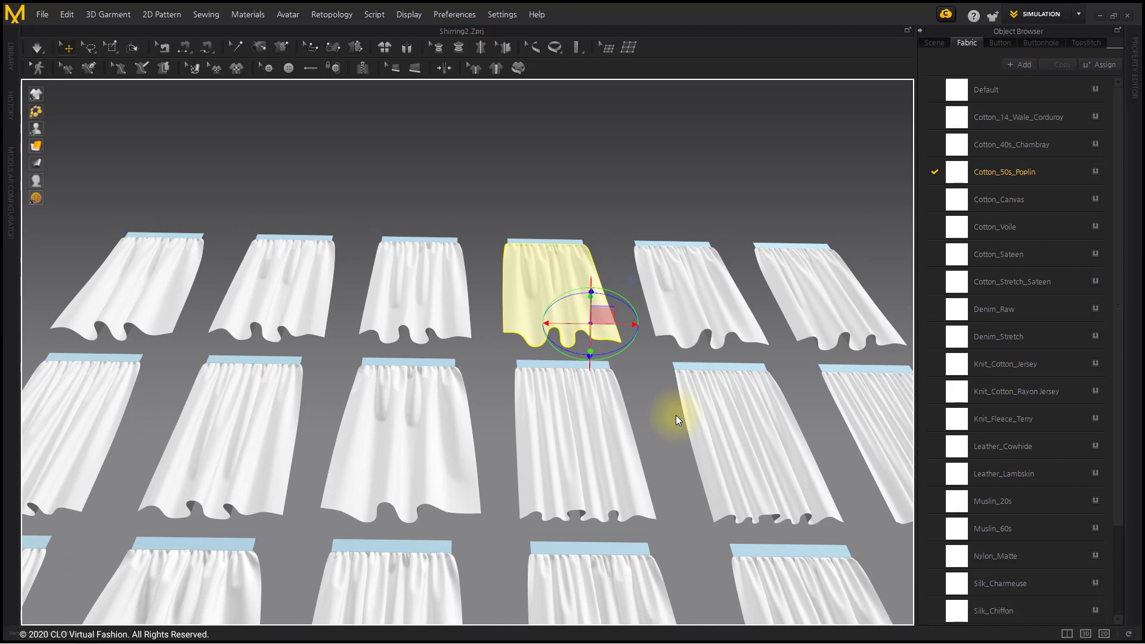
click(489, 376)
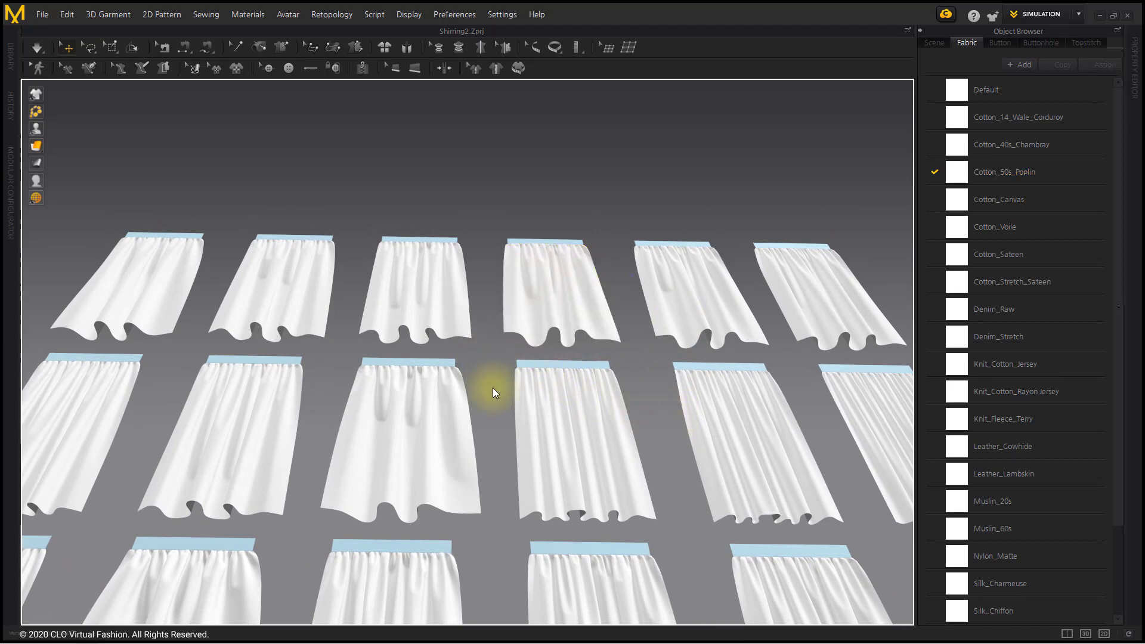
scroll(492, 387, down, 3)
middle_drag(490, 381, 486, 277)
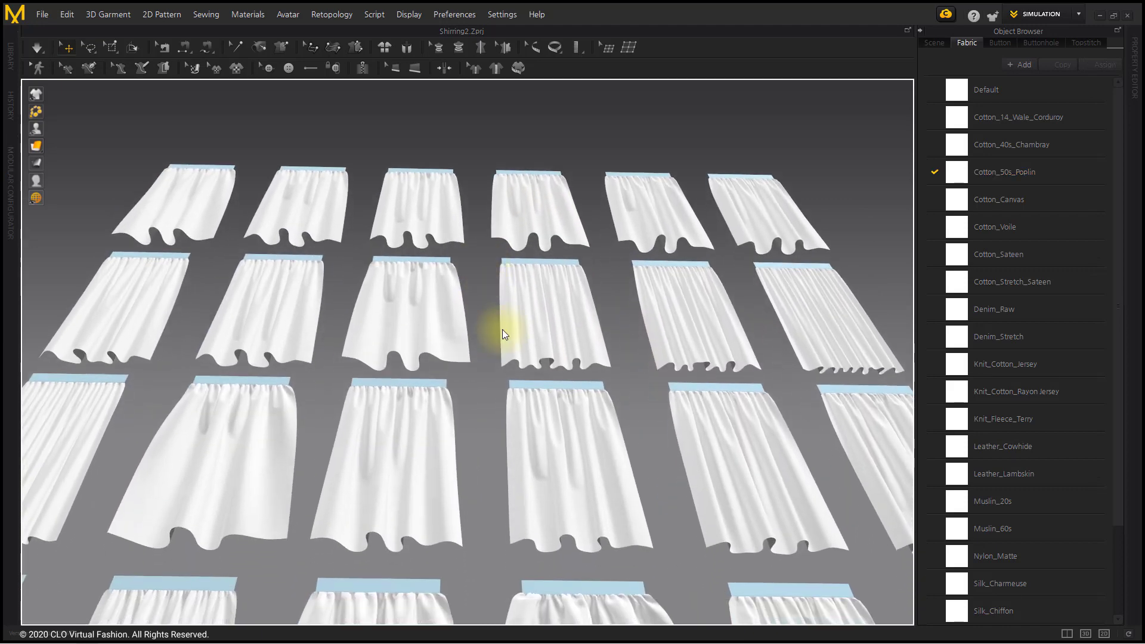
scroll(654, 349, up, 5)
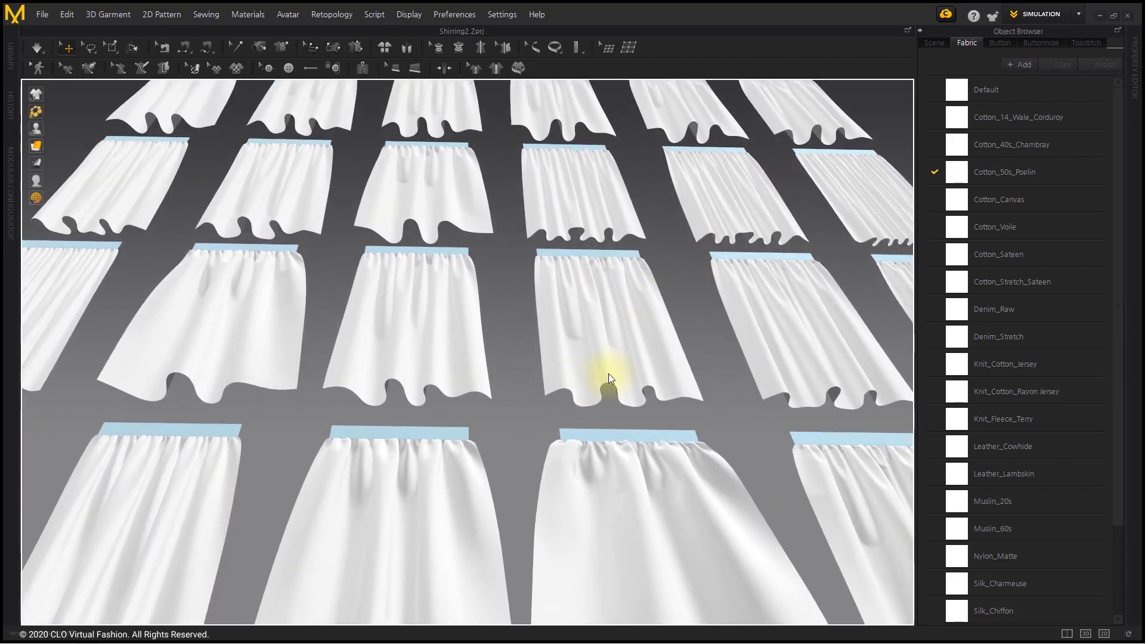
right_drag(609, 373, 596, 348)
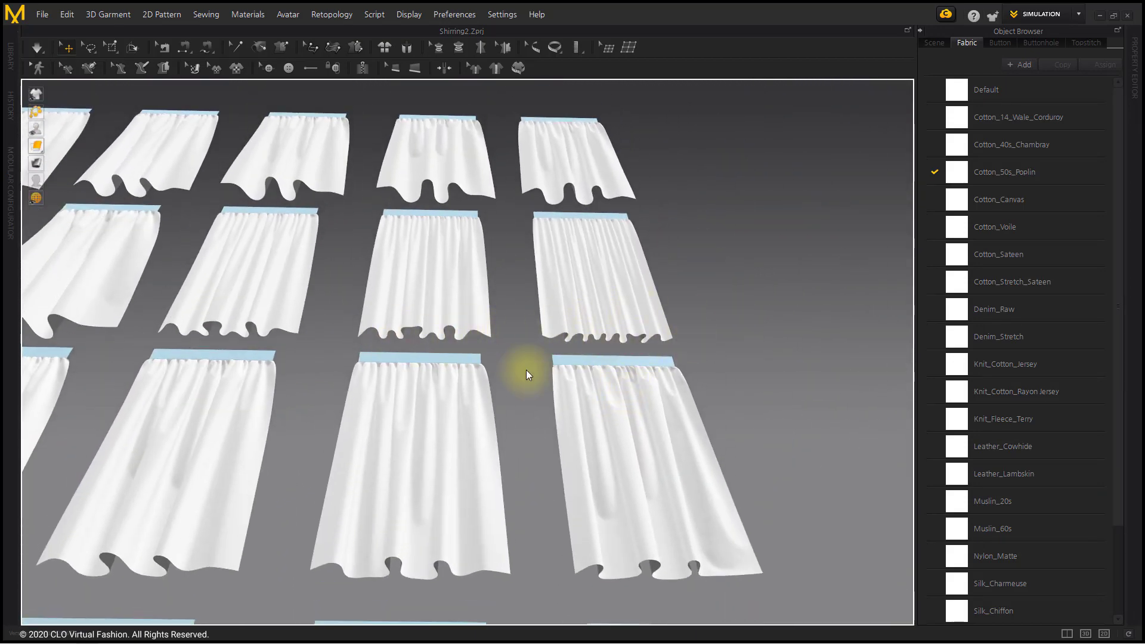
scroll(526, 374, up, 10)
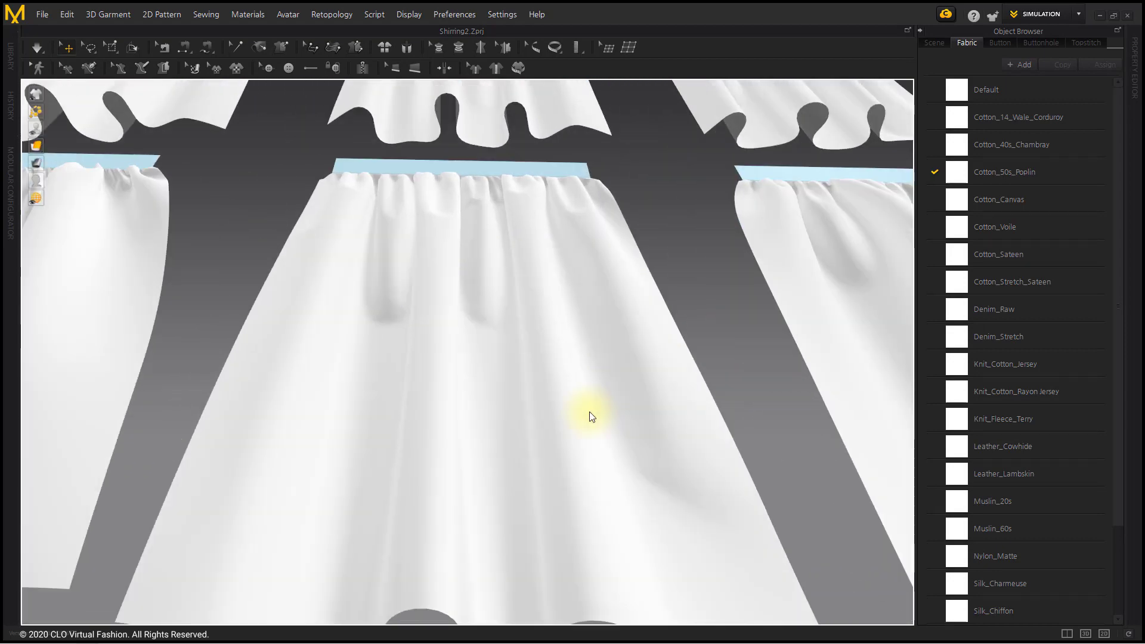
scroll(590, 414, down, 5)
right_drag(588, 415, 779, 450)
right_drag(768, 359, 610, 479)
Step: Reset to a centred front view of the grid and scroll through the 24-fabric list
key(2)
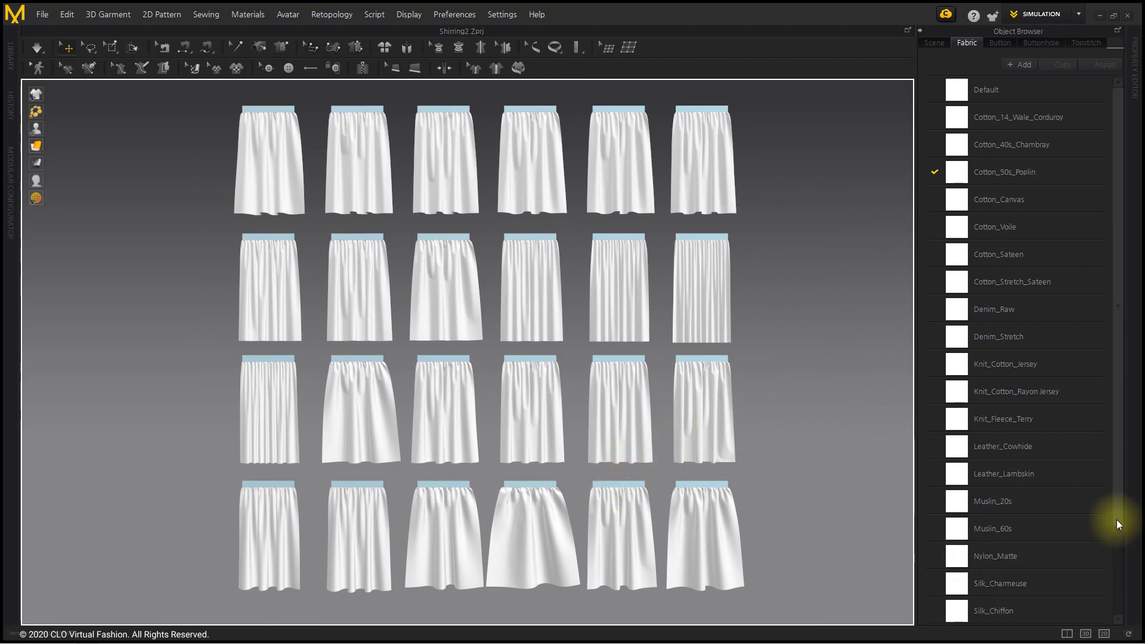
scroll(1128, 536, down, 1)
scroll(1128, 572, down, 3)
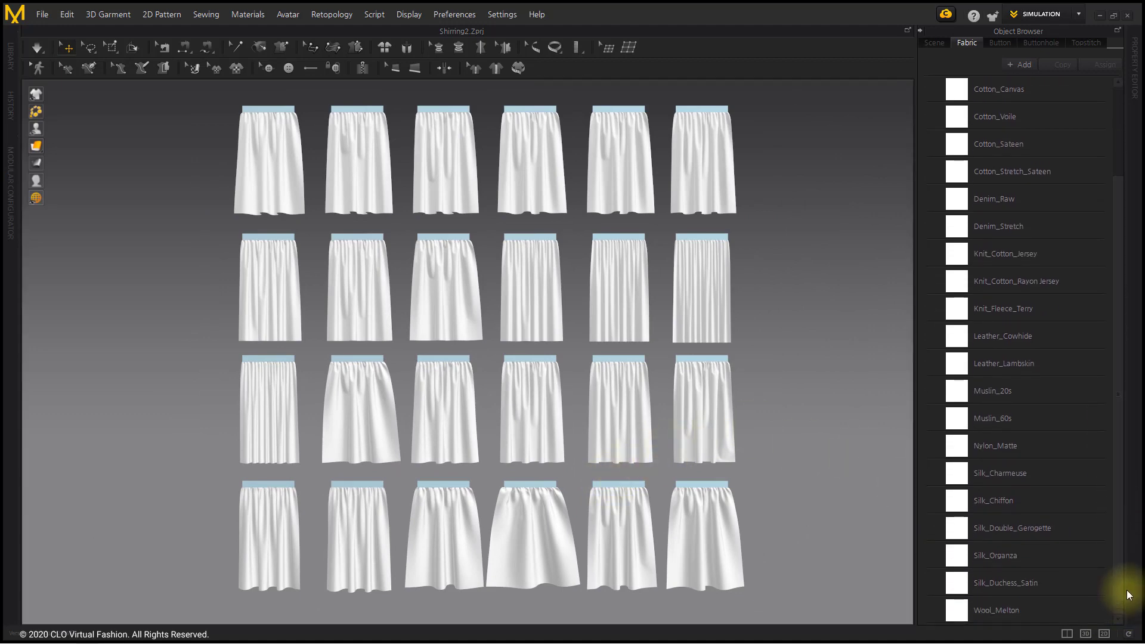